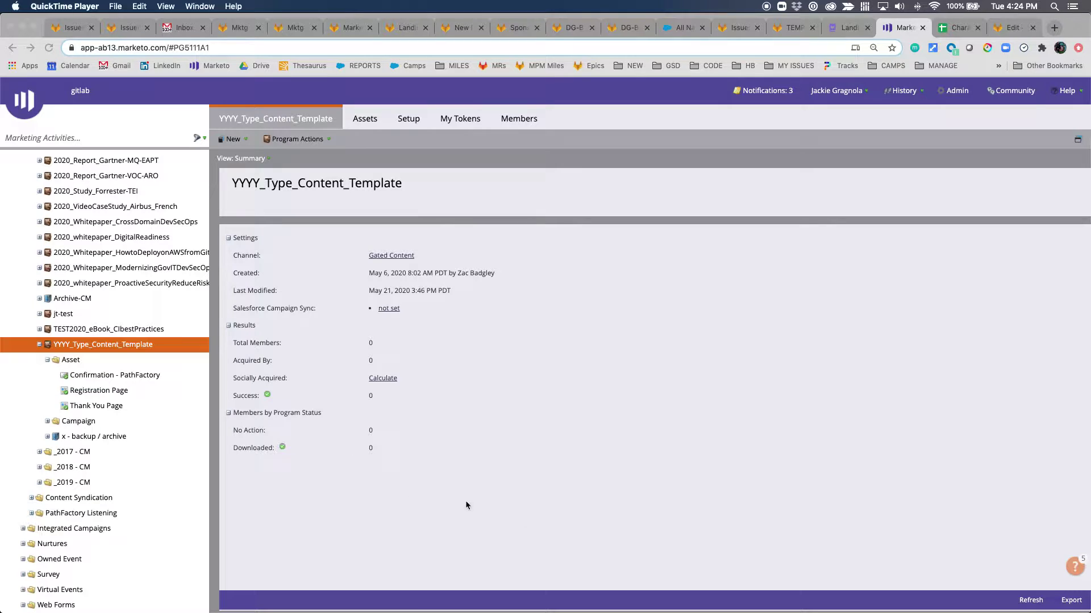
Step: Clone YYYY_Type_Content_Template to a campaign folder, naming the new program 2020_eBook_TEST
{"action": "left_click", "coordinate": [325, 504]}
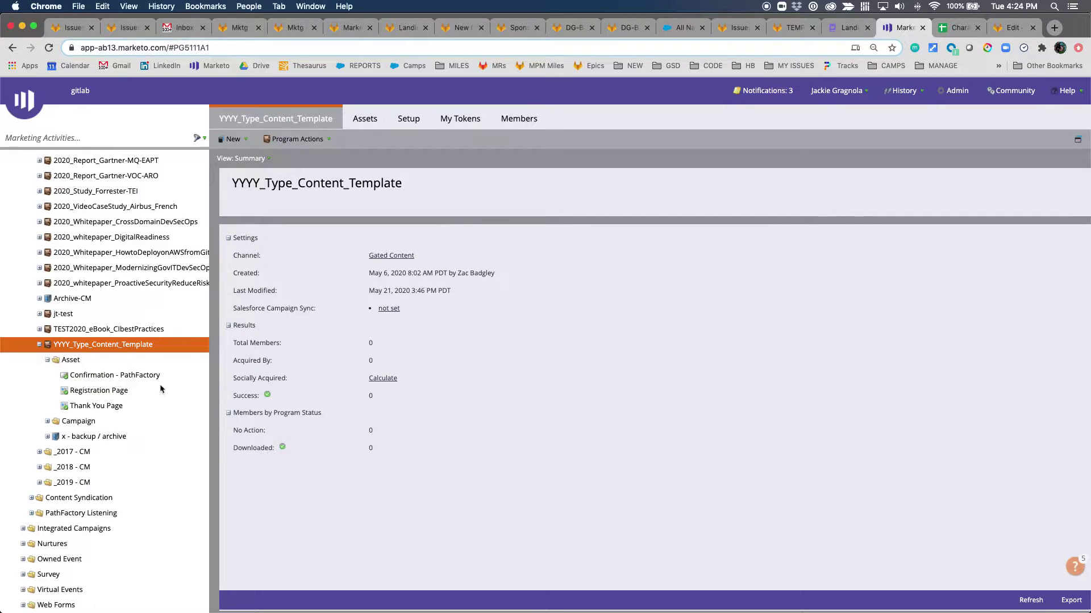
{"action": "right_click", "coordinate": [128, 346]}
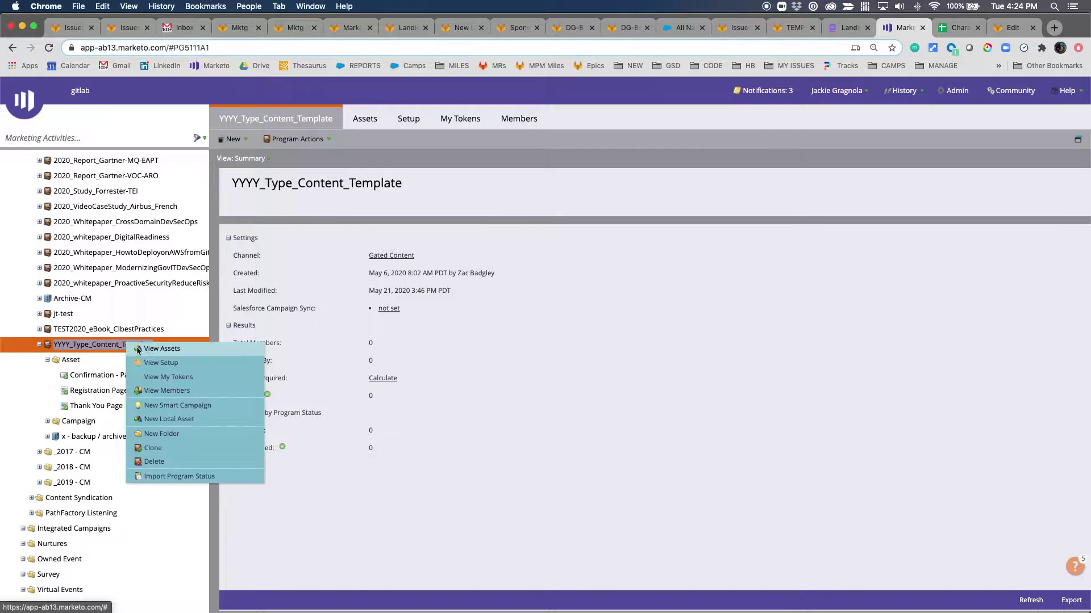
{"action": "left_click", "coordinate": [194, 453]}
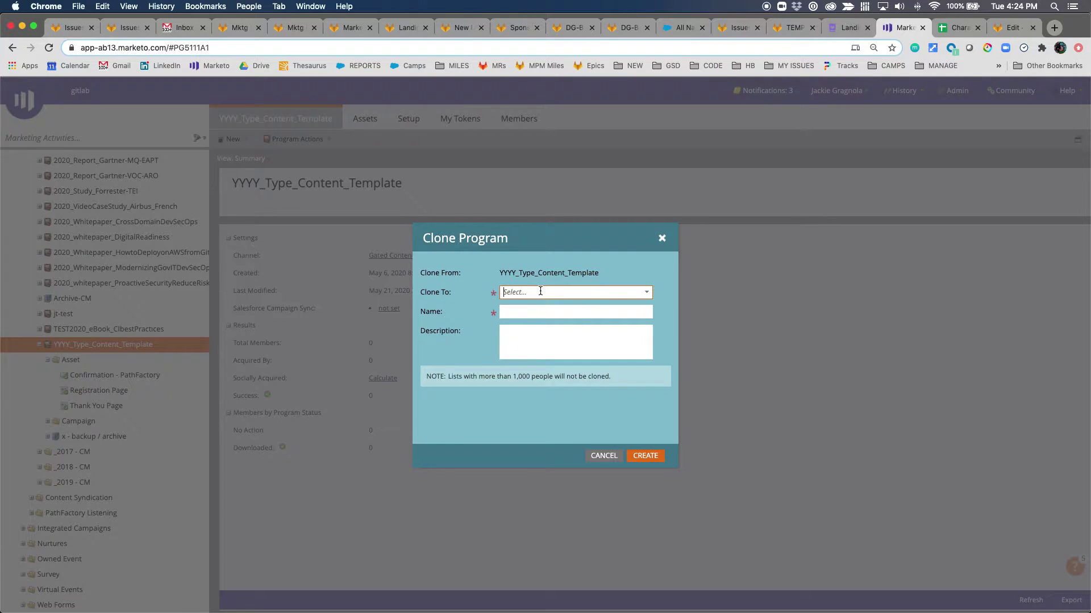
{"action": "type", "text": "a ca"}
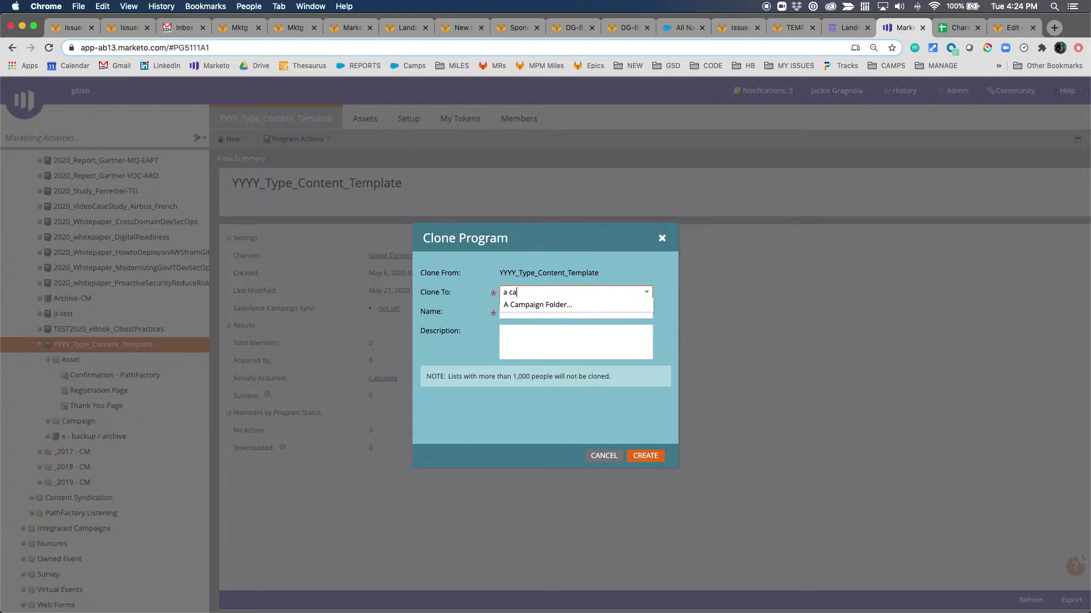
{"action": "key", "text": "Return"}
{"action": "left_click", "coordinate": [576, 311]}
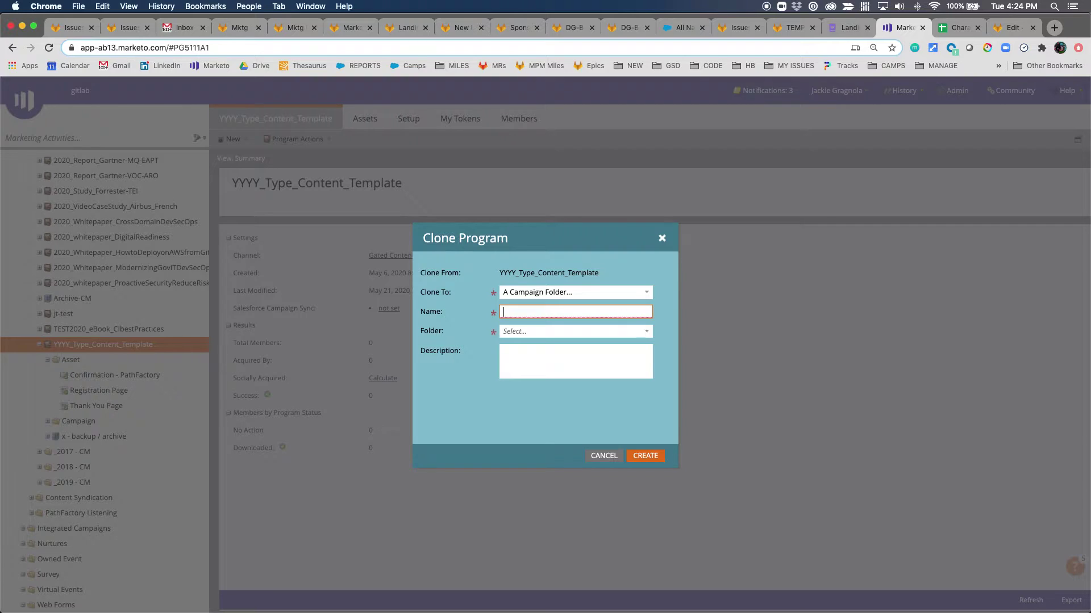
{"action": "type", "text": "2020"}
{"action": "type", "text": "_eBook_TEST"}
Step: Place the clone in the Content Marketing folder, add the description, and create it
{"action": "left_click", "coordinate": [526, 334]}
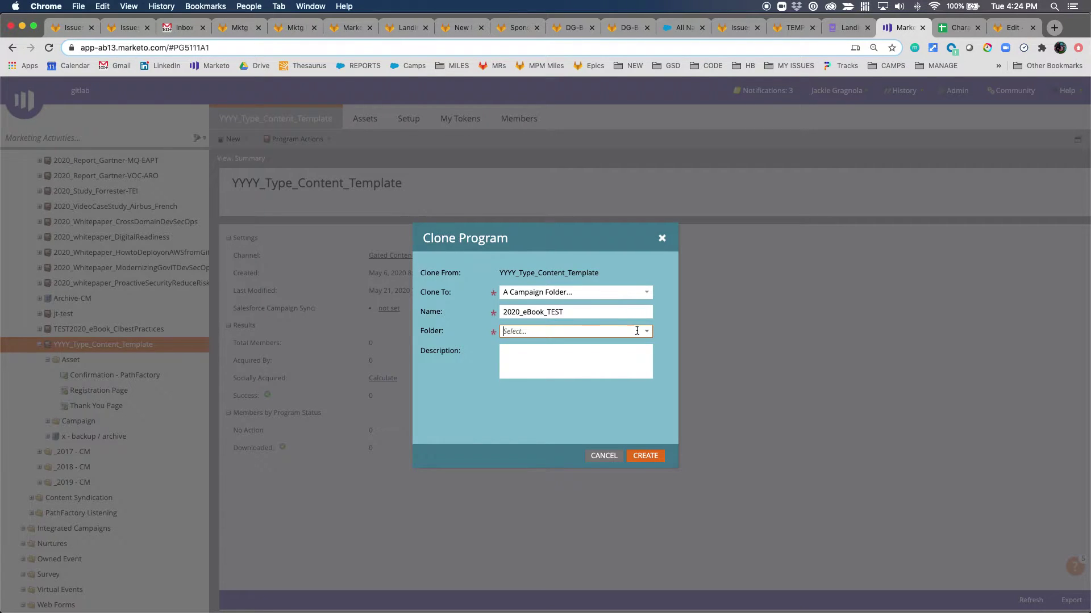
{"action": "key", "text": "Down"}
{"action": "type", "text": "Content"}
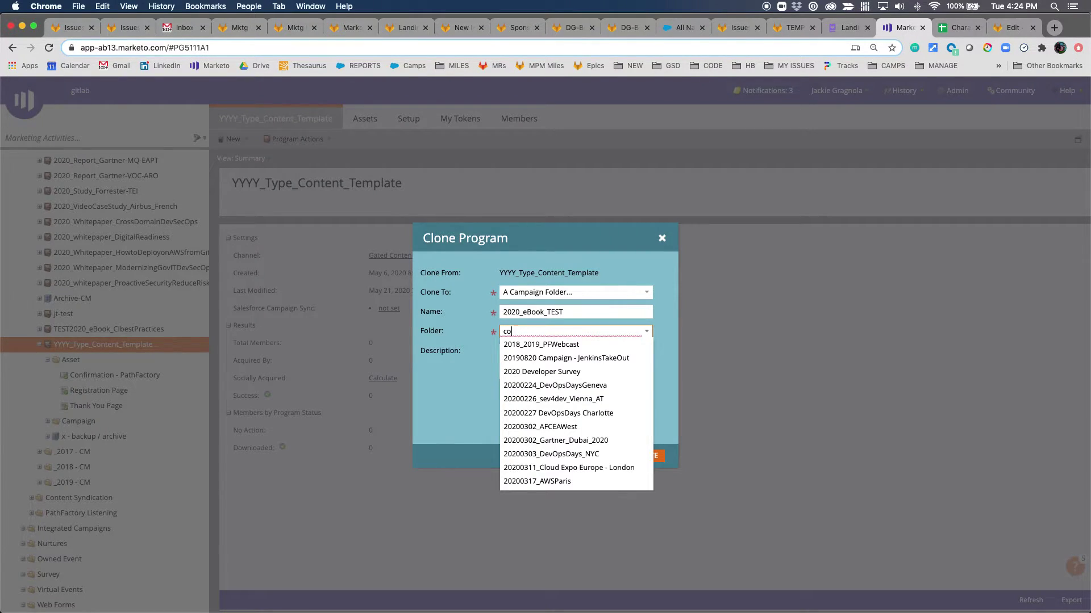
{"action": "key", "text": "Down"}
{"action": "key", "text": "Return"}
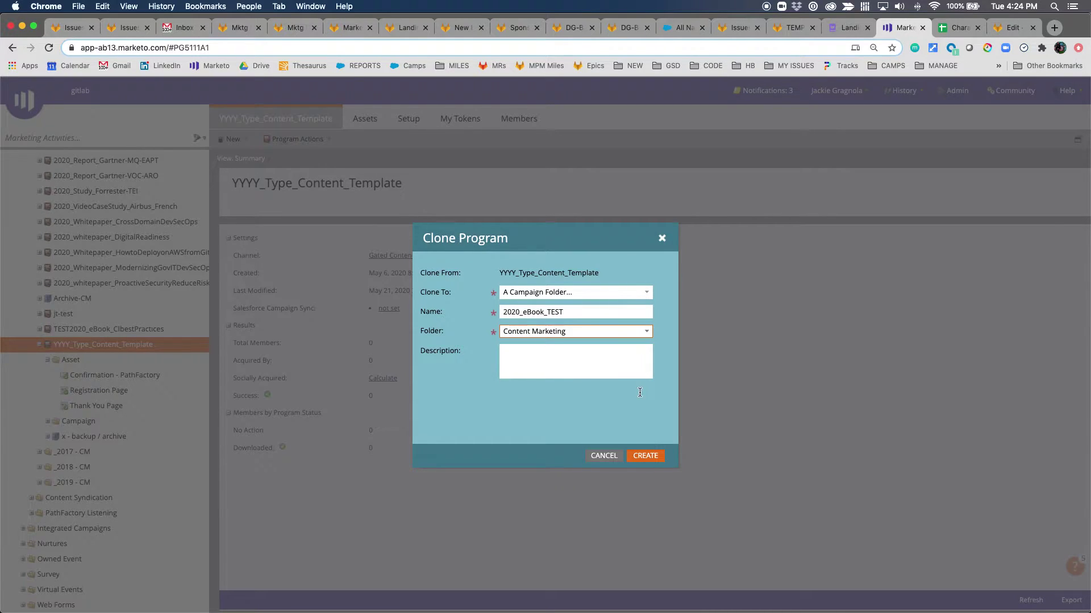
{"action": "left_click", "coordinate": [609, 370]}
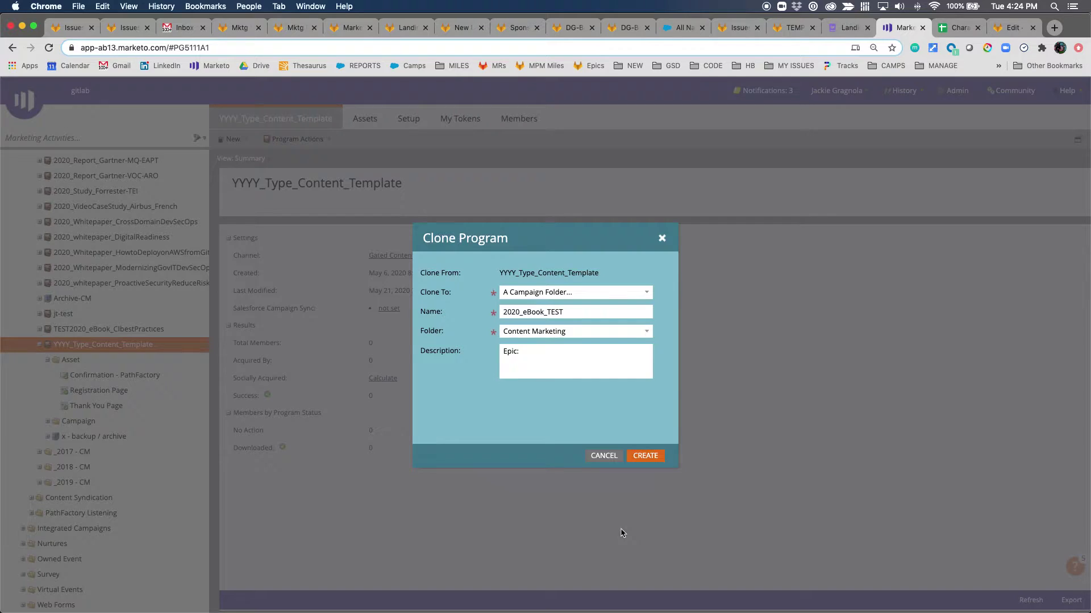
{"action": "left_click", "coordinate": [645, 456]}
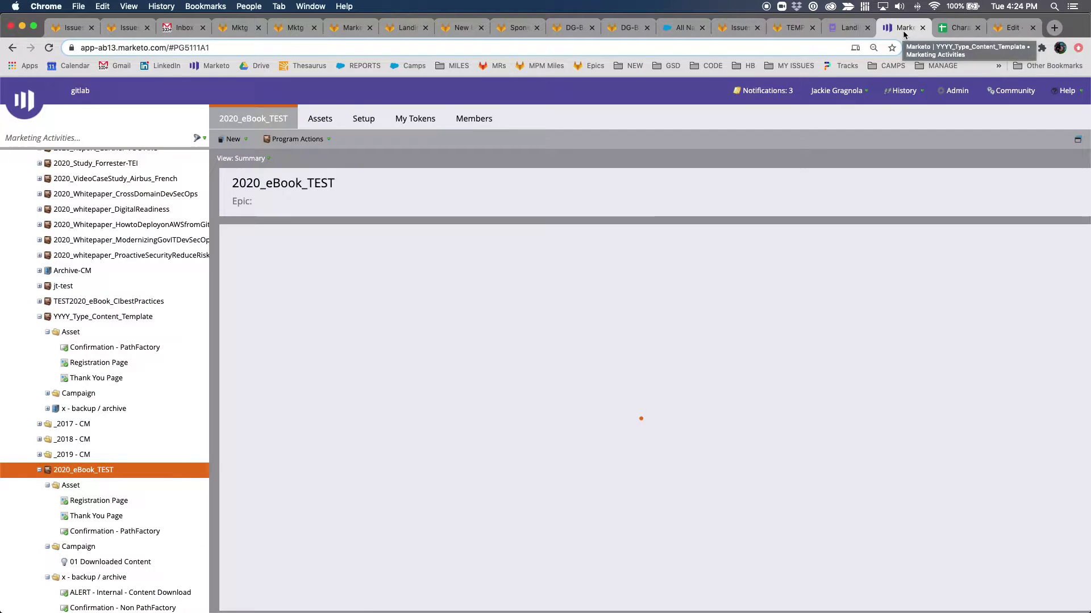
Step: Collapse the template program in the tree and show 2020_eBook_TEST's My Tokens list
{"action": "scroll", "coordinate": [108, 363], "scroll_direction": "down", "scroll_amount": 3}
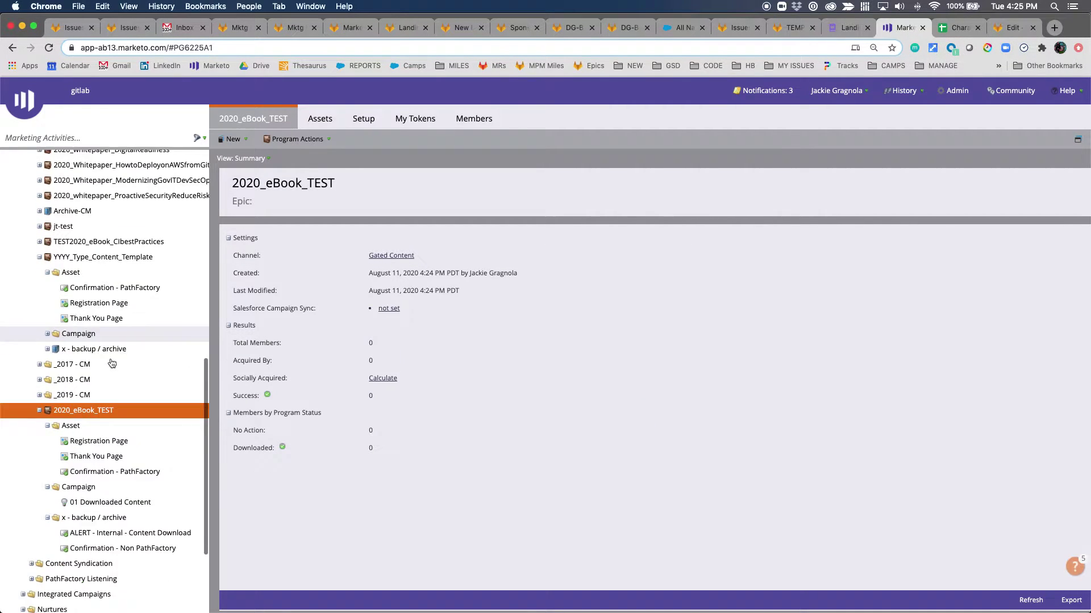
{"action": "left_click", "coordinate": [40, 231]}
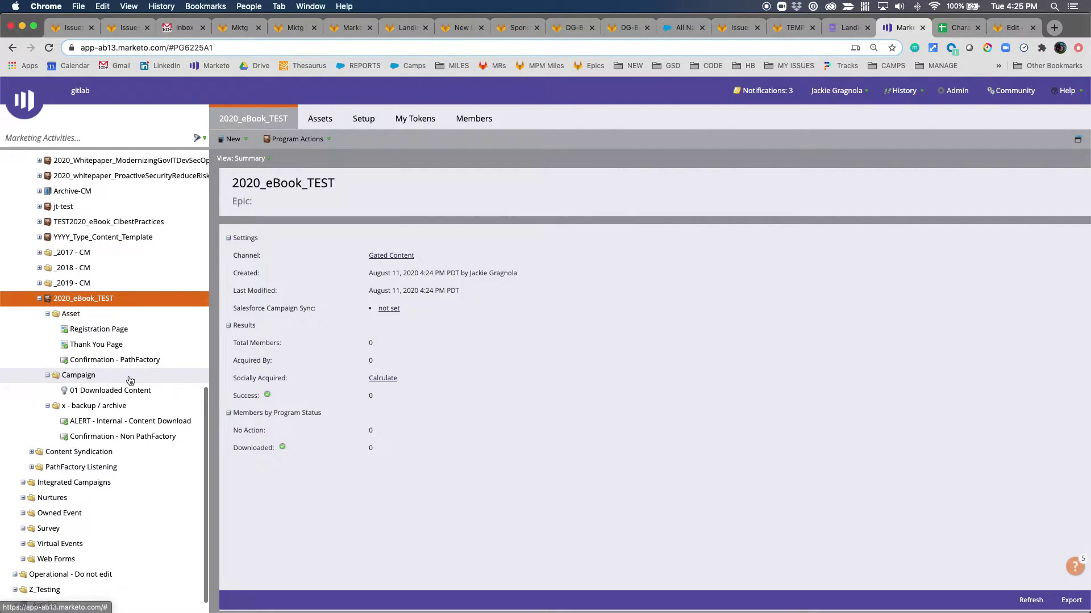
{"action": "left_click", "coordinate": [413, 120]}
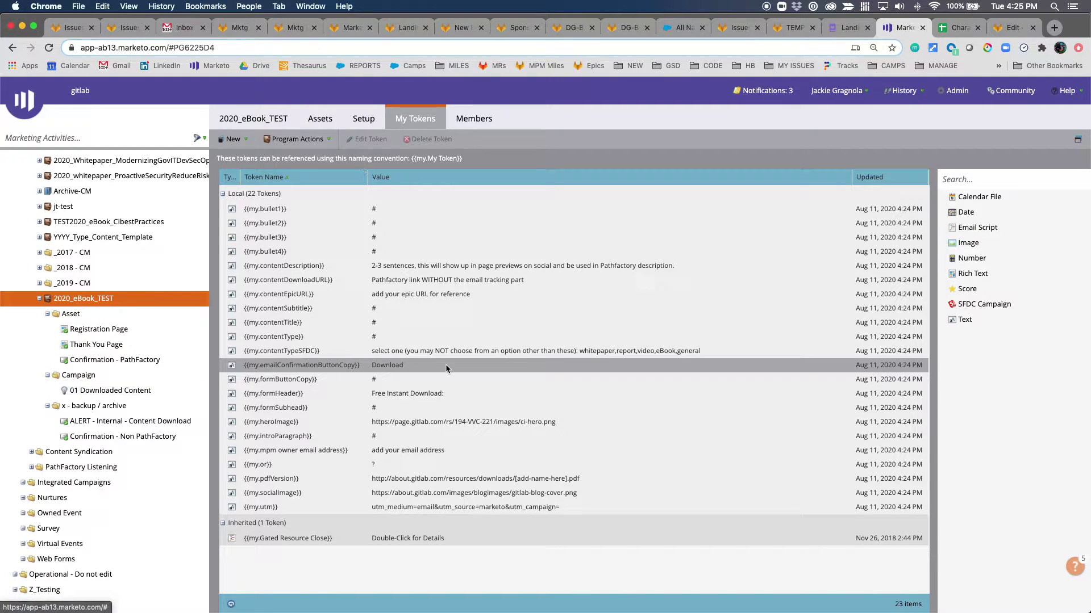
Step: Collapse the x - backup / archive folder and bring up the copy spreadsheet
{"action": "left_click", "coordinate": [47, 405]}
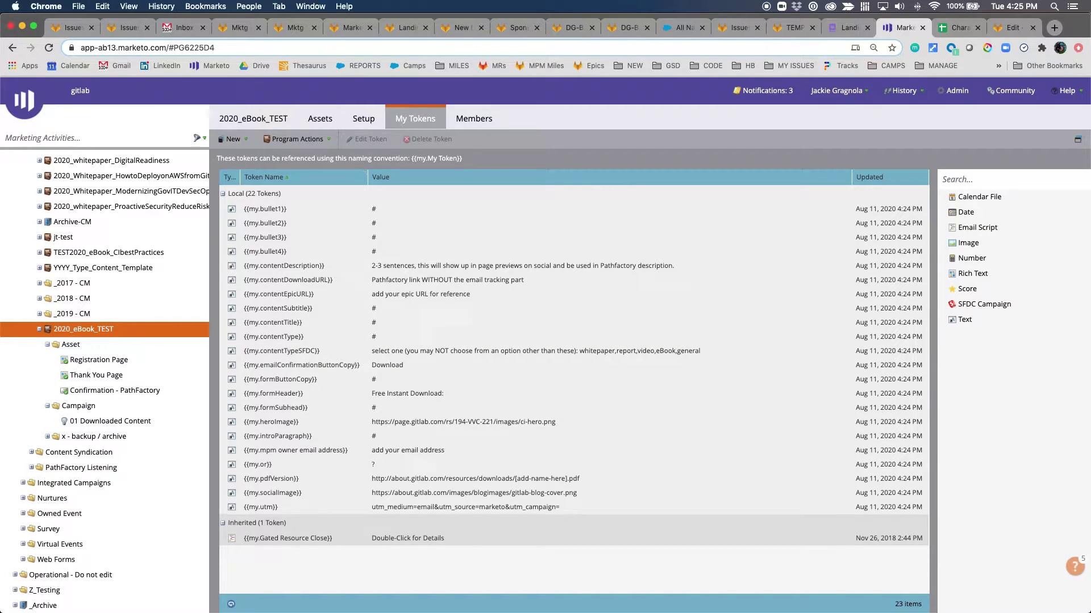
{"action": "left_click", "coordinate": [938, 31]}
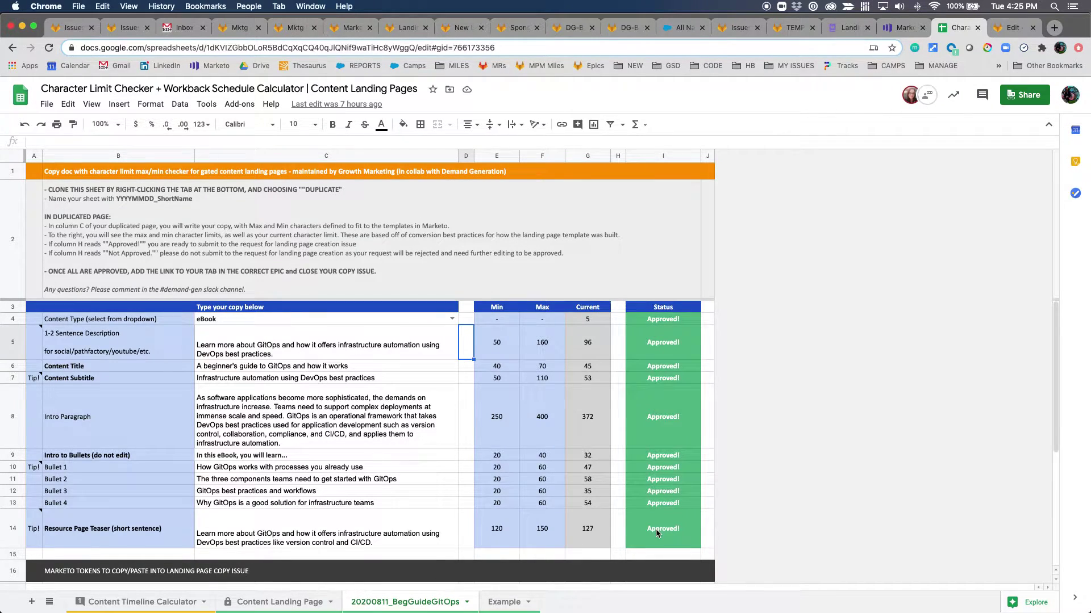
Step: Copy C19's bullet 1 text, 'How GitOps works with processes you already use', from the tokens block
{"action": "scroll", "coordinate": [656, 531], "scroll_direction": "down", "scroll_amount": 5}
{"action": "scroll", "coordinate": [655, 531], "scroll_direction": "down", "scroll_amount": 1}
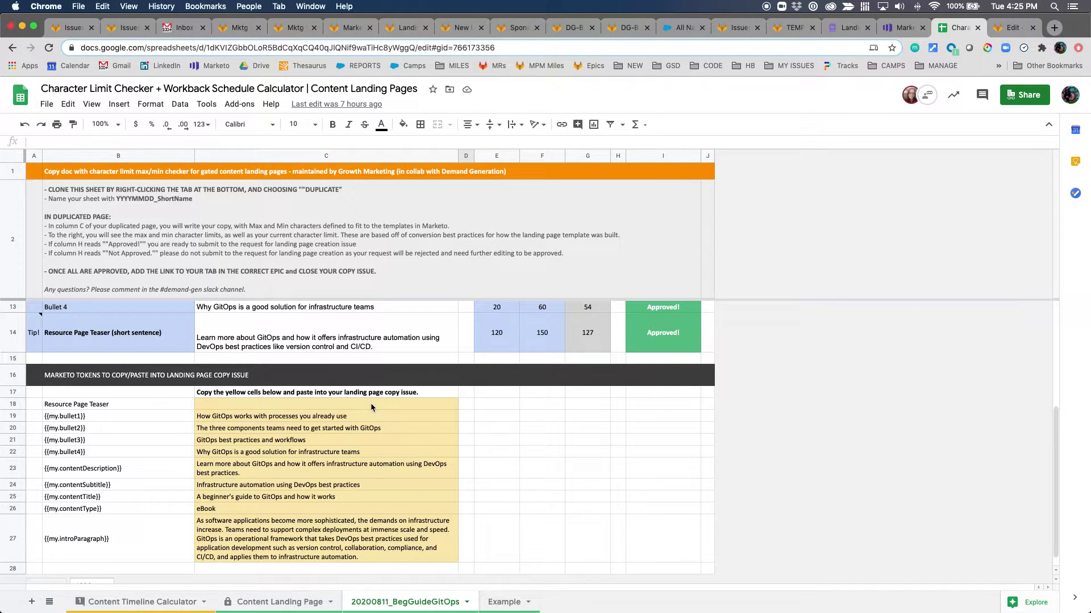
{"action": "left_click", "coordinate": [356, 419]}
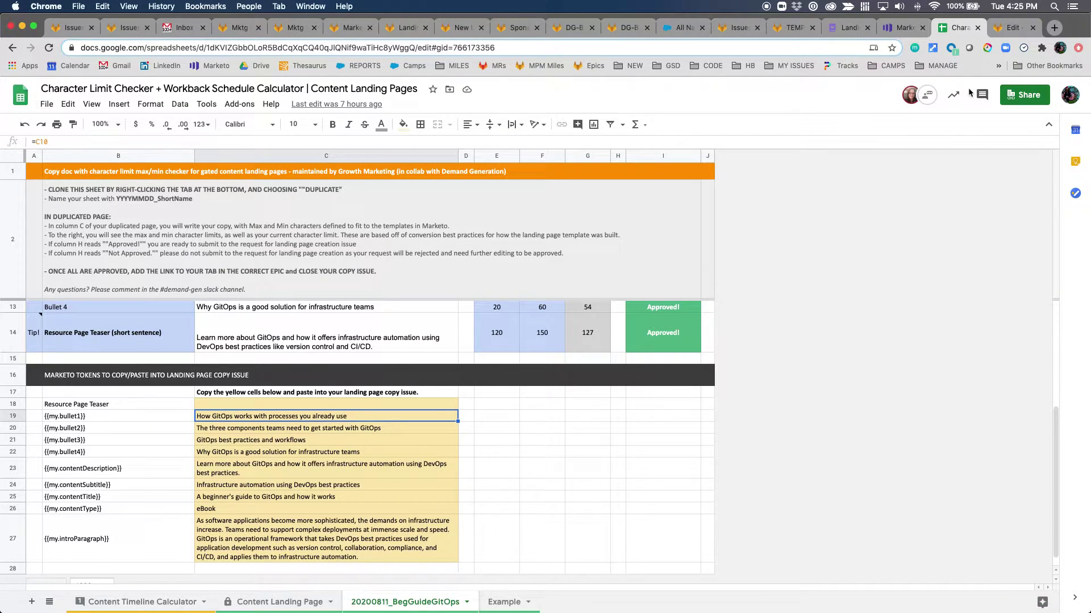
{"action": "left_click", "coordinate": [905, 29]}
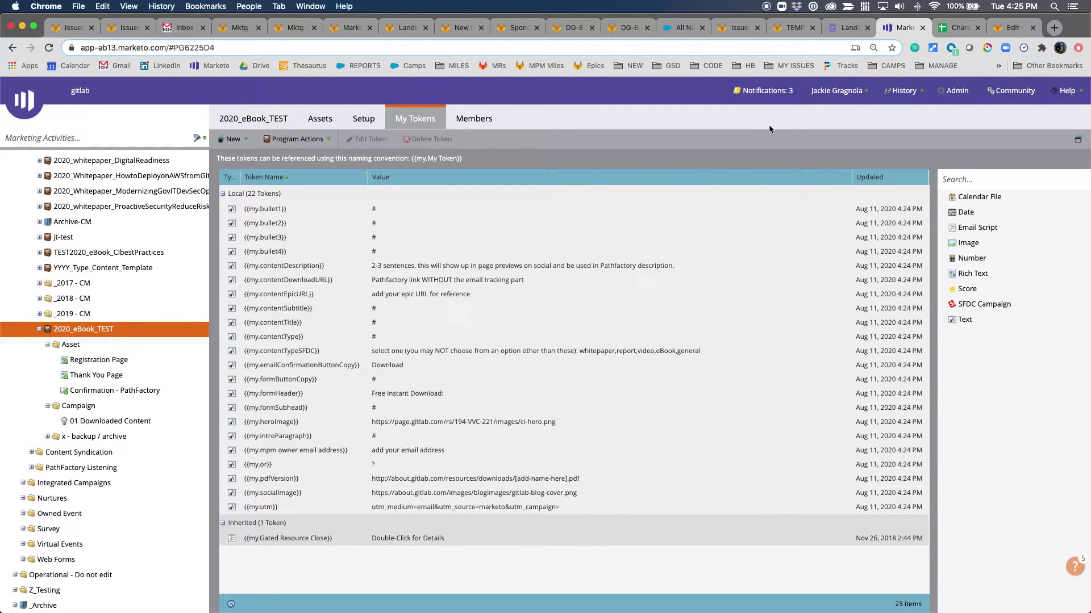
{"action": "left_click", "coordinate": [955, 30]}
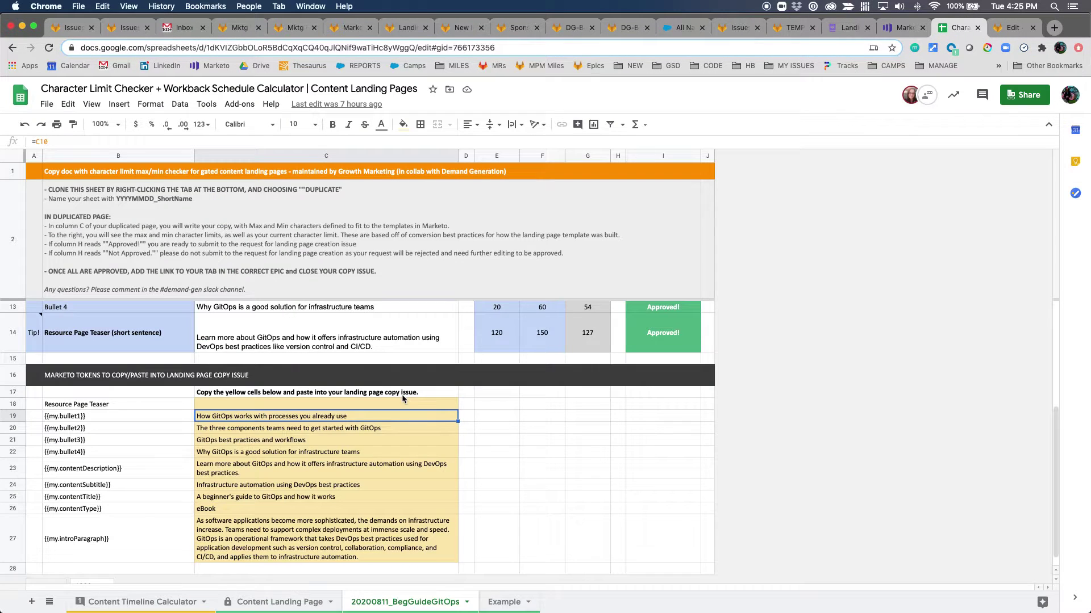
Step: Paste the GitOps copy into the bullet, title, subtitle, description, intro and form tokens
{"action": "left_click", "coordinate": [903, 28]}
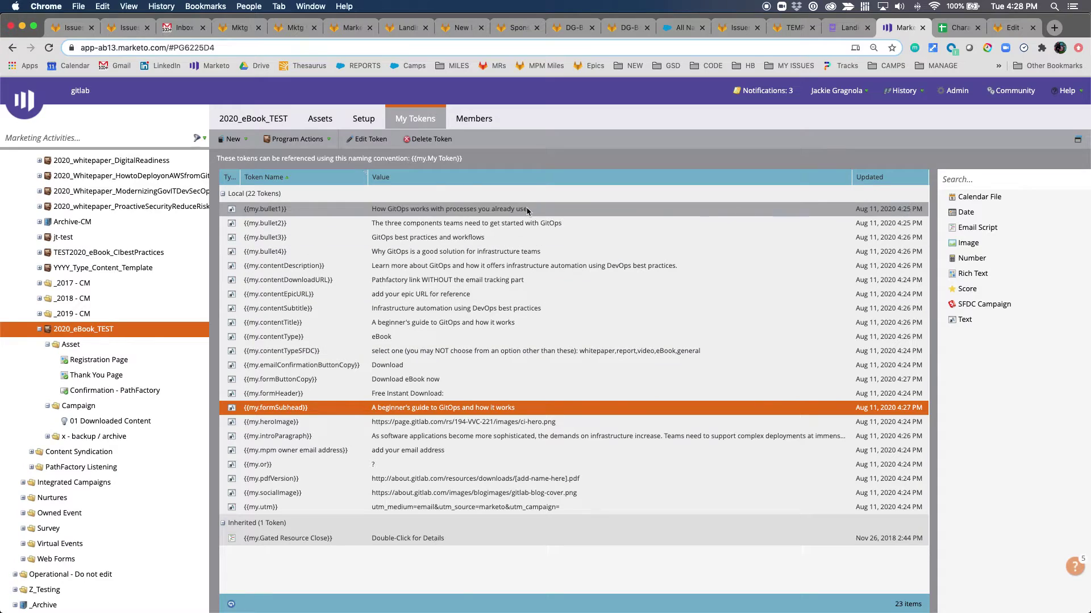
{"action": "left_click", "coordinate": [949, 29]}
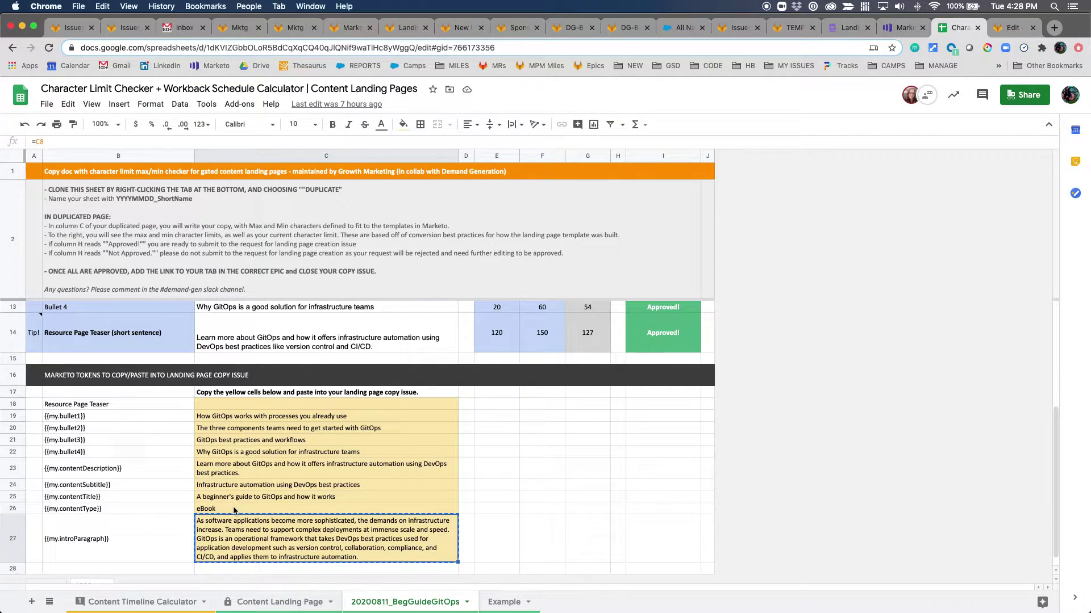
{"action": "left_click", "coordinate": [889, 28]}
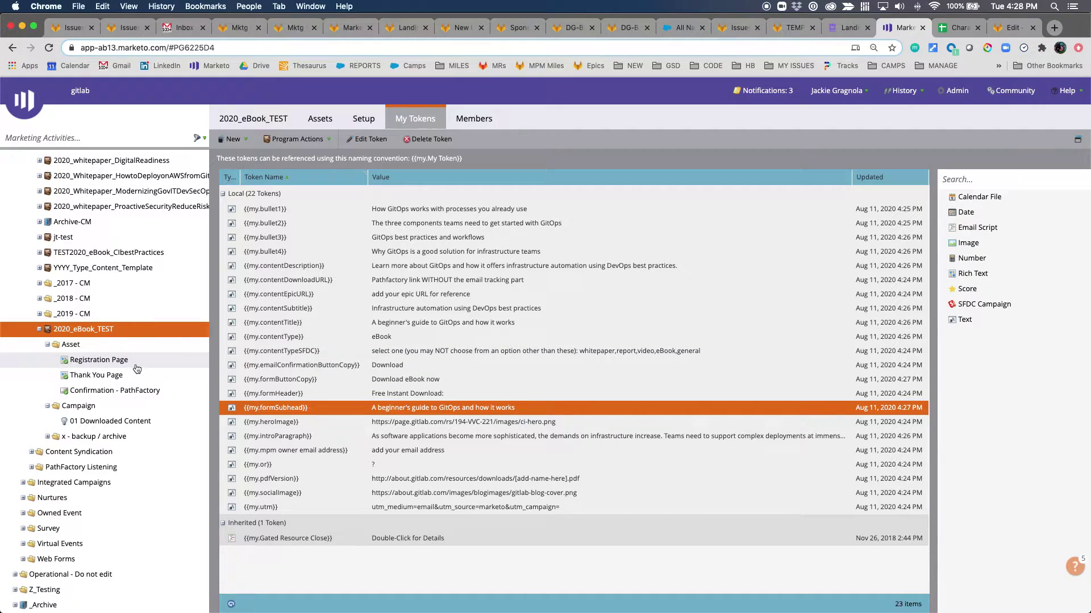
Step: Change the Registration Page URL to resources-ebook-testtest and save it
{"action": "right_click", "coordinate": [106, 364]}
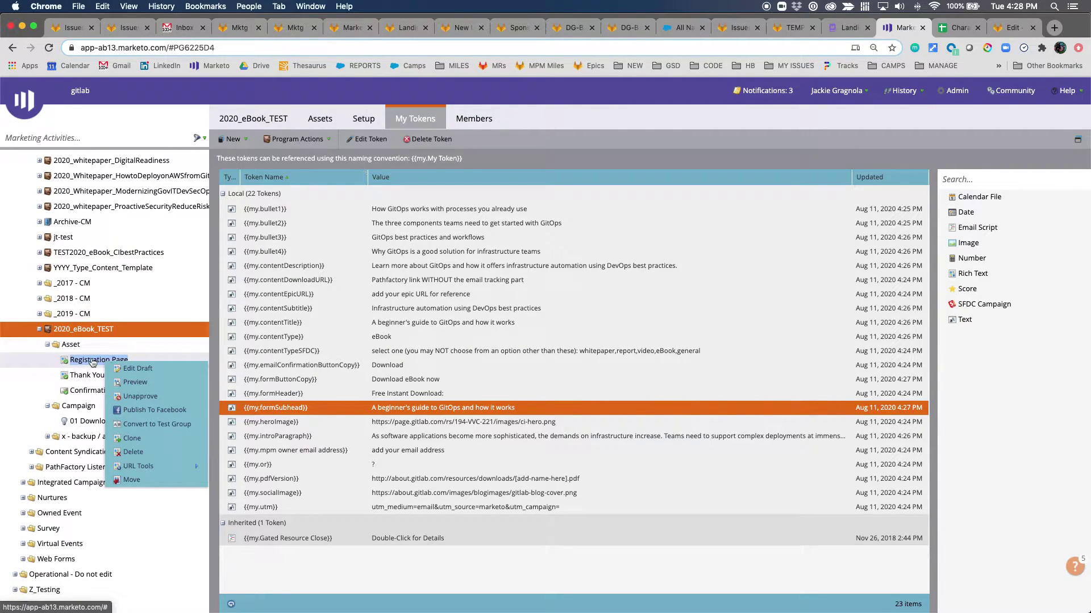
{"action": "mouse_move", "coordinate": [170, 466]}
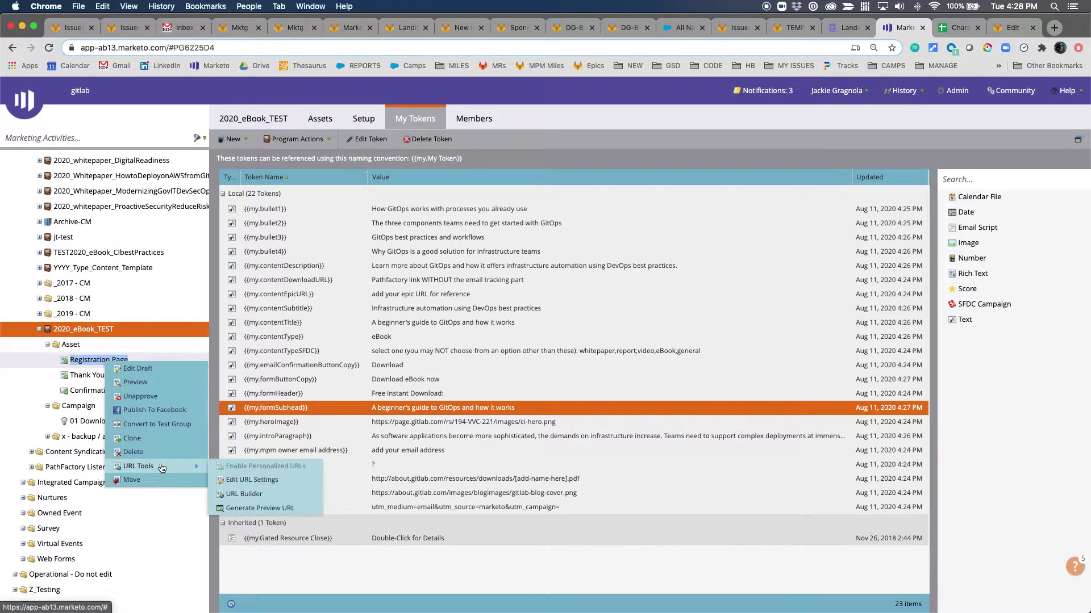
{"action": "left_click", "coordinate": [268, 486]}
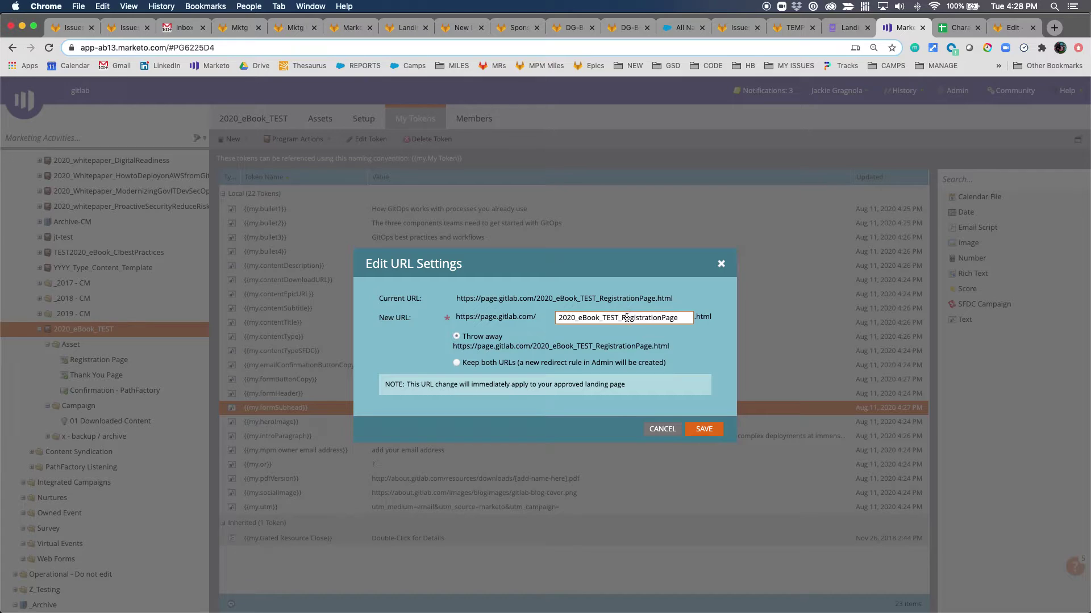
{"action": "key", "text": "super+a"}
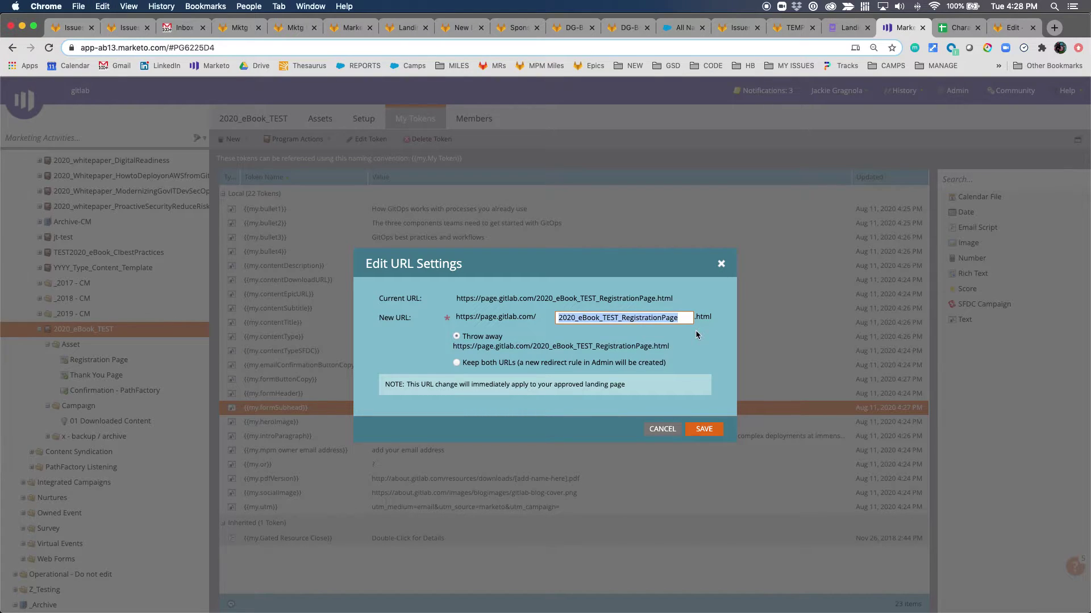
{"action": "type", "text": "resources-ebook-testtest"}
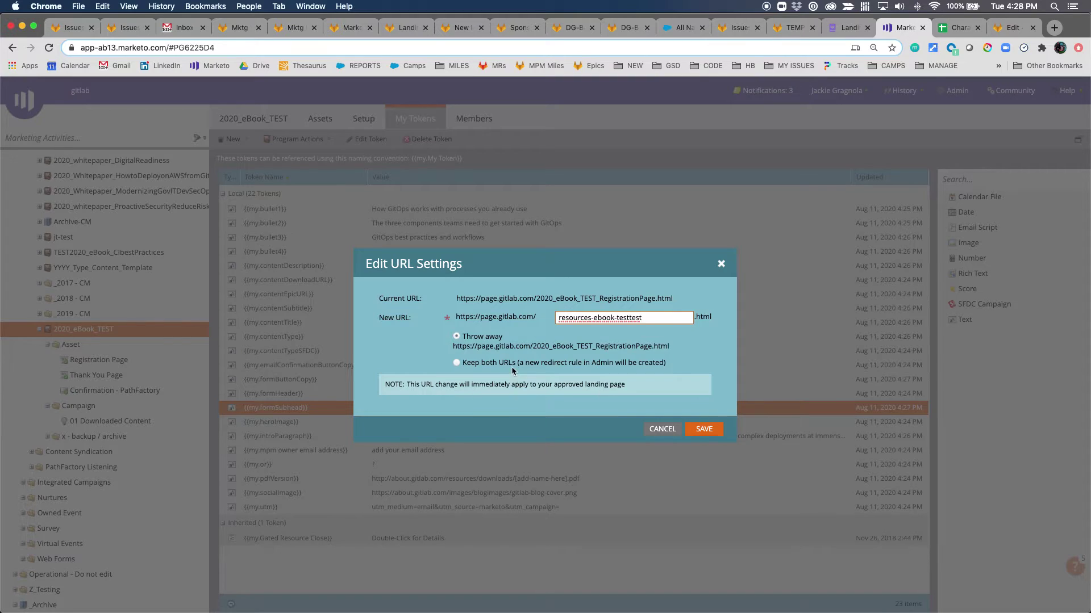
{"action": "left_click", "coordinate": [692, 428]}
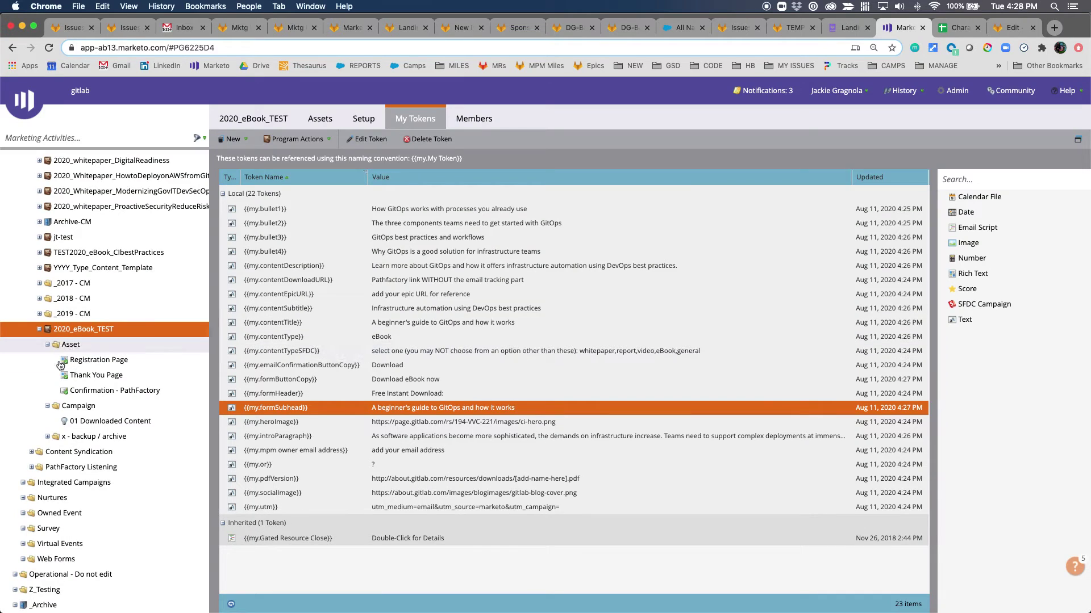
Step: Rename the Thank You Page URL to resources-ebook-testtest-thank-you and save it
{"action": "left_click", "coordinate": [60, 362]}
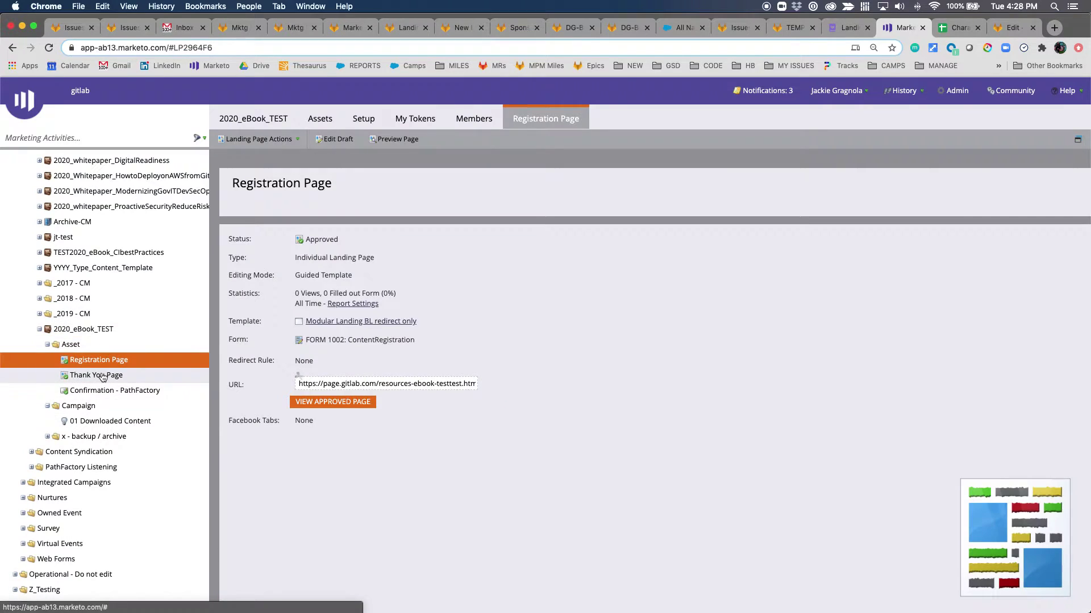
{"action": "right_click", "coordinate": [103, 375]}
{"action": "mouse_move", "coordinate": [167, 478]}
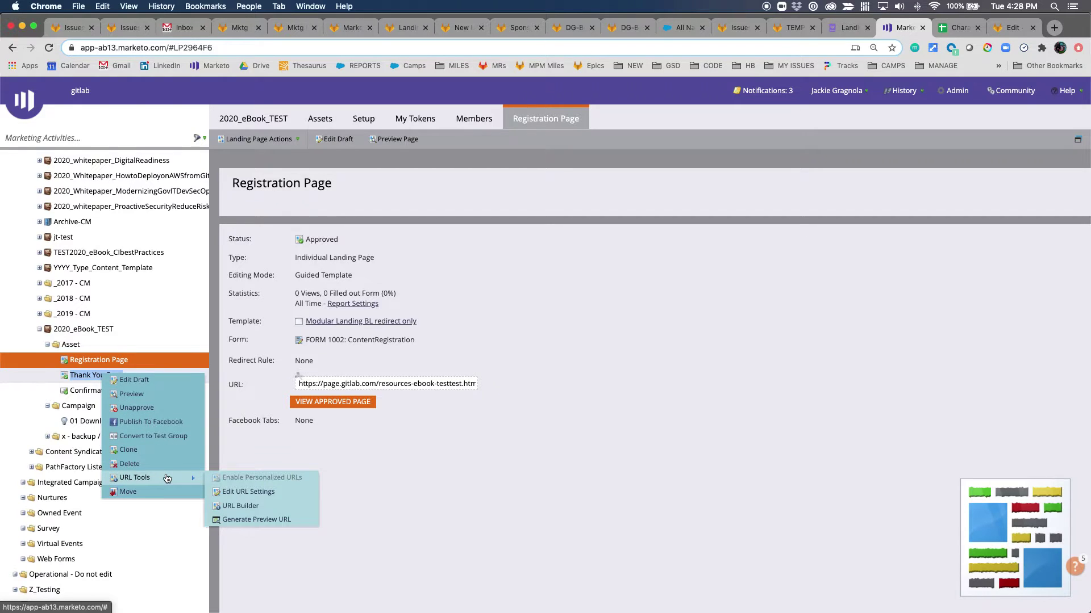
{"action": "left_click", "coordinate": [239, 492]}
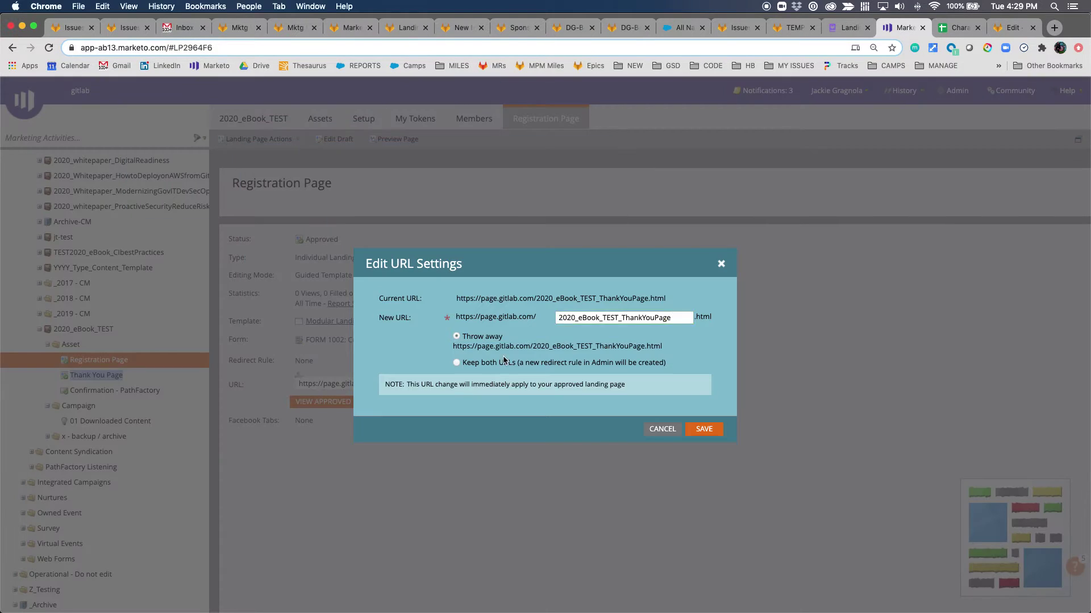
{"action": "double_click", "coordinate": [634, 321]}
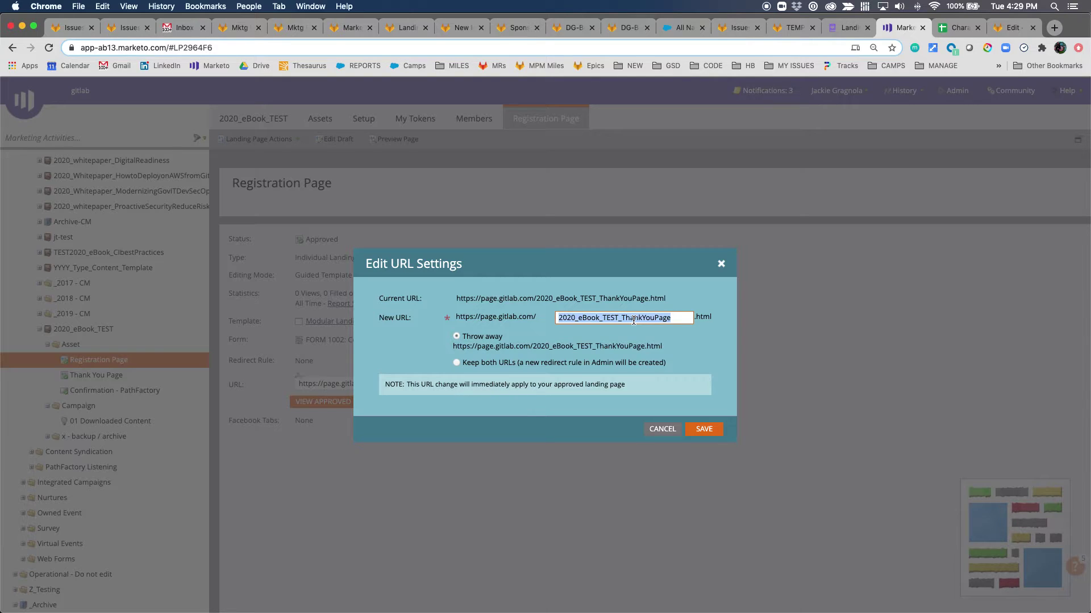
{"action": "type", "text": "reso"}
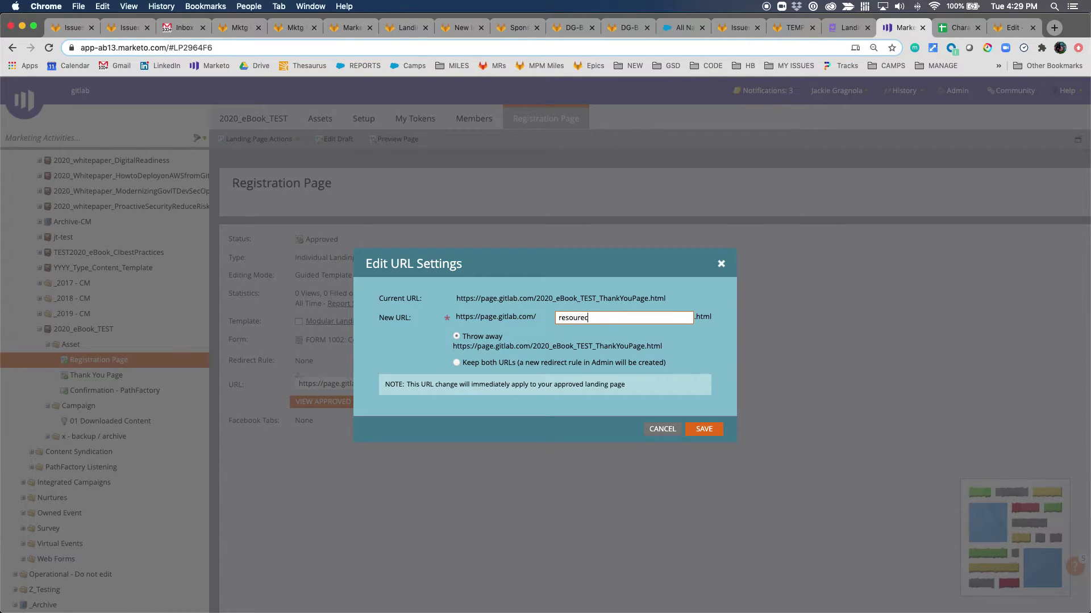
{"action": "type", "text": "urces-ebook-testtest-thank-you"}
{"action": "left_click", "coordinate": [703, 429]}
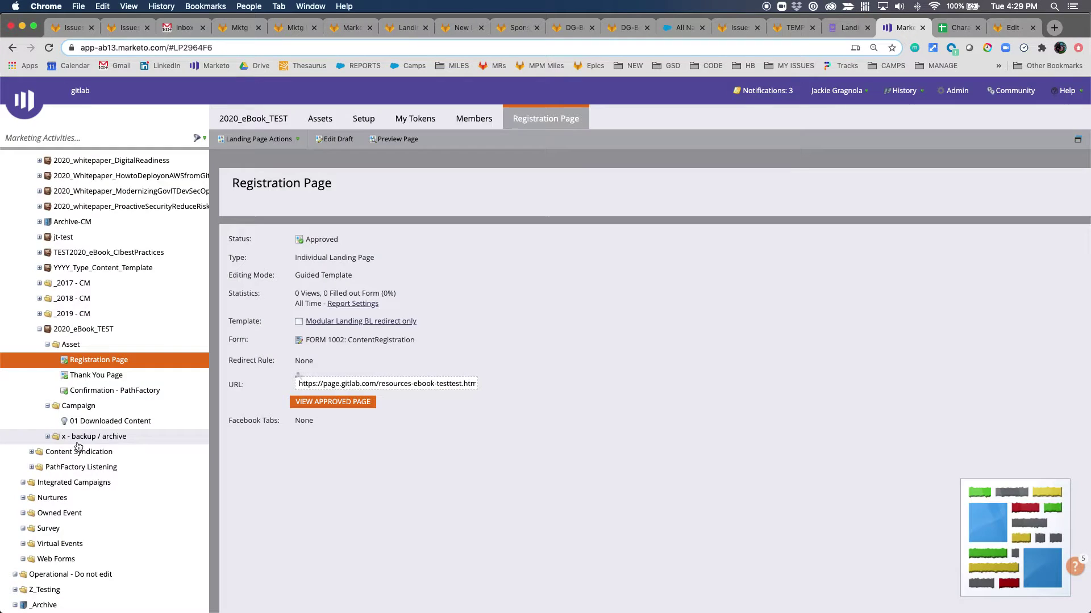
Step: Check the Thank You Page's new URL, then edit the Registration Page draft
{"action": "left_click", "coordinate": [114, 375]}
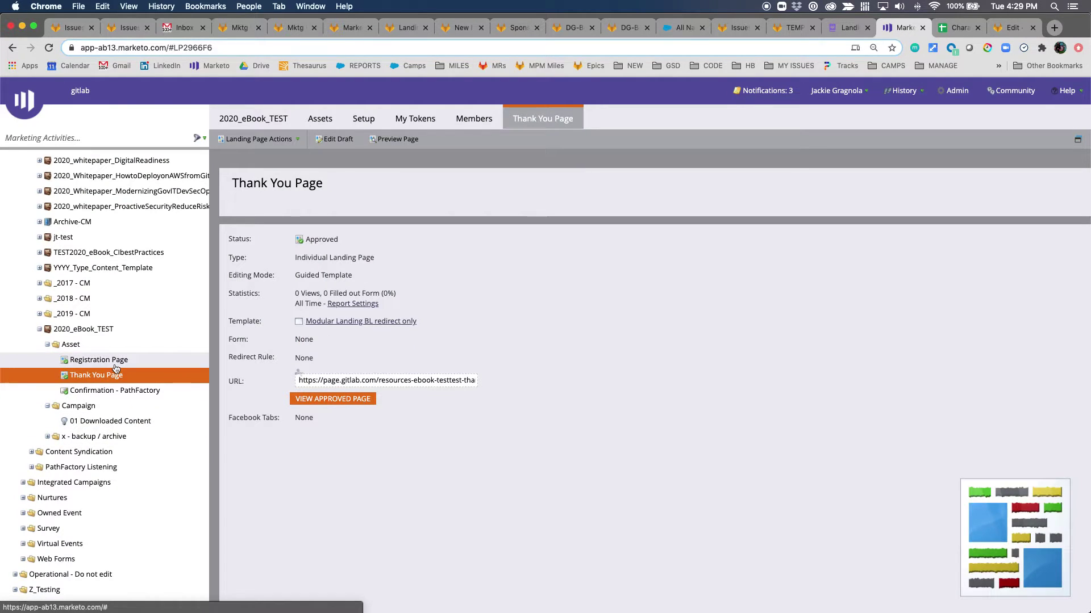
{"action": "right_click", "coordinate": [116, 364]}
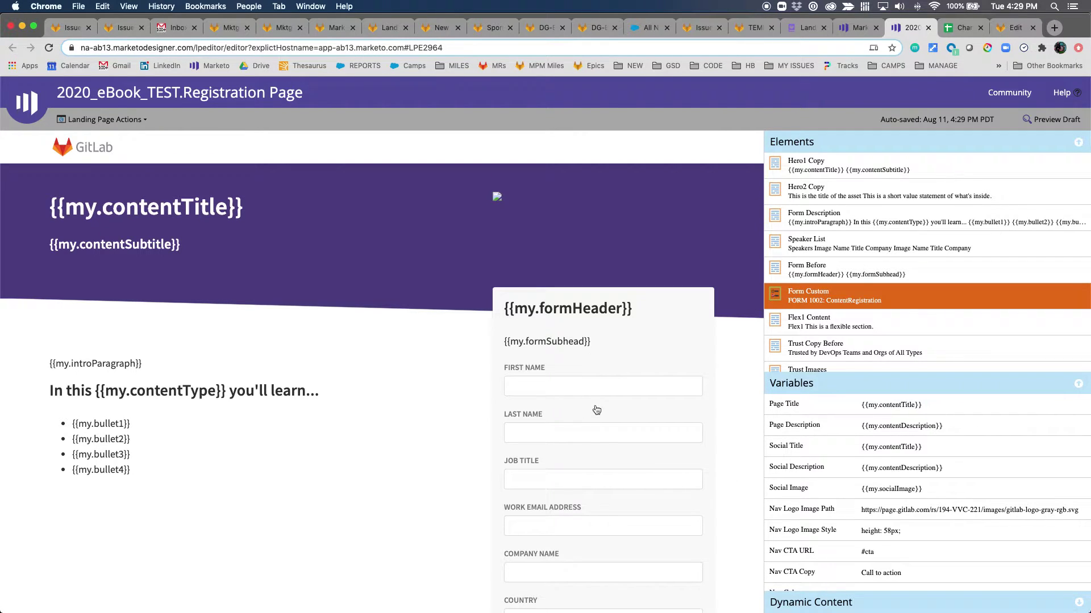
Step: Set the registration form's Follow-up Page to 2020_eBook_TEST.Thank You Page
{"action": "double_click", "coordinate": [596, 415]}
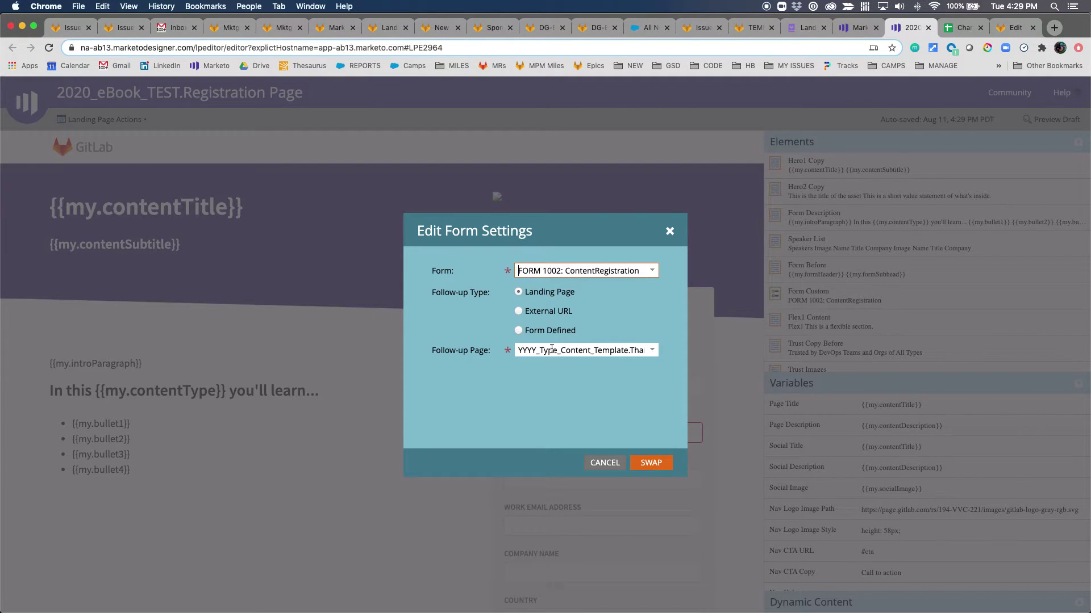
{"action": "left_click", "coordinate": [592, 350]}
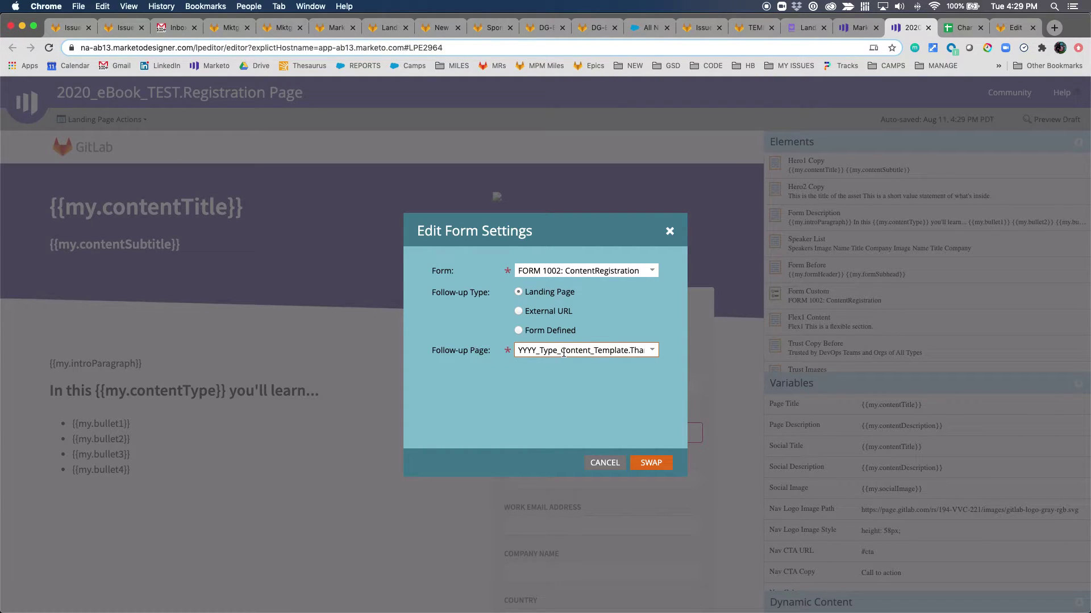
{"action": "key", "text": "End"}
{"action": "key", "text": "Home"}
{"action": "key", "text": "End"}
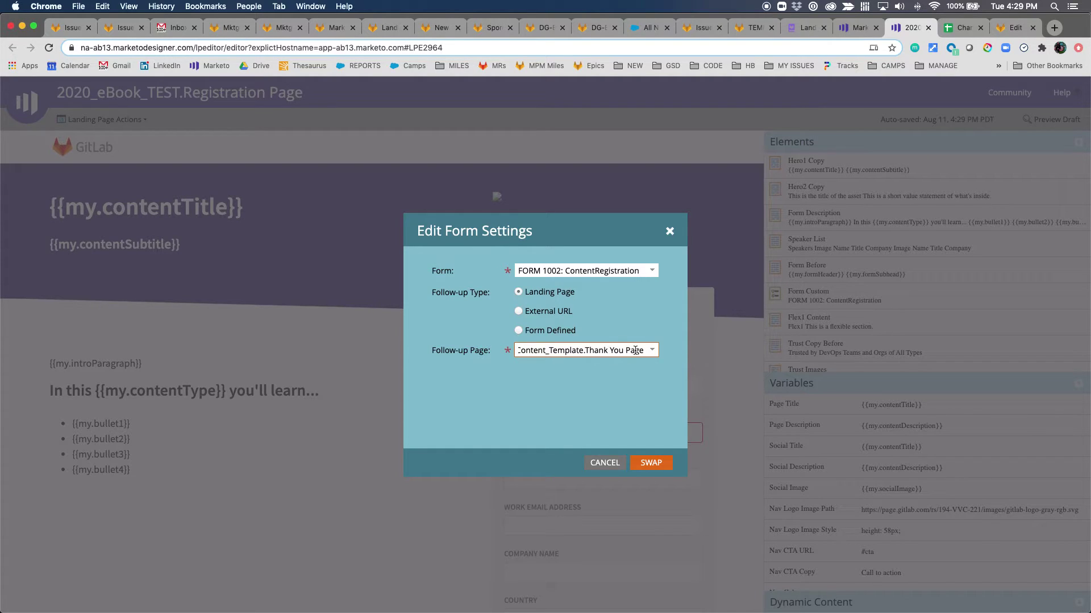
{"action": "triple_click", "coordinate": [616, 350]}
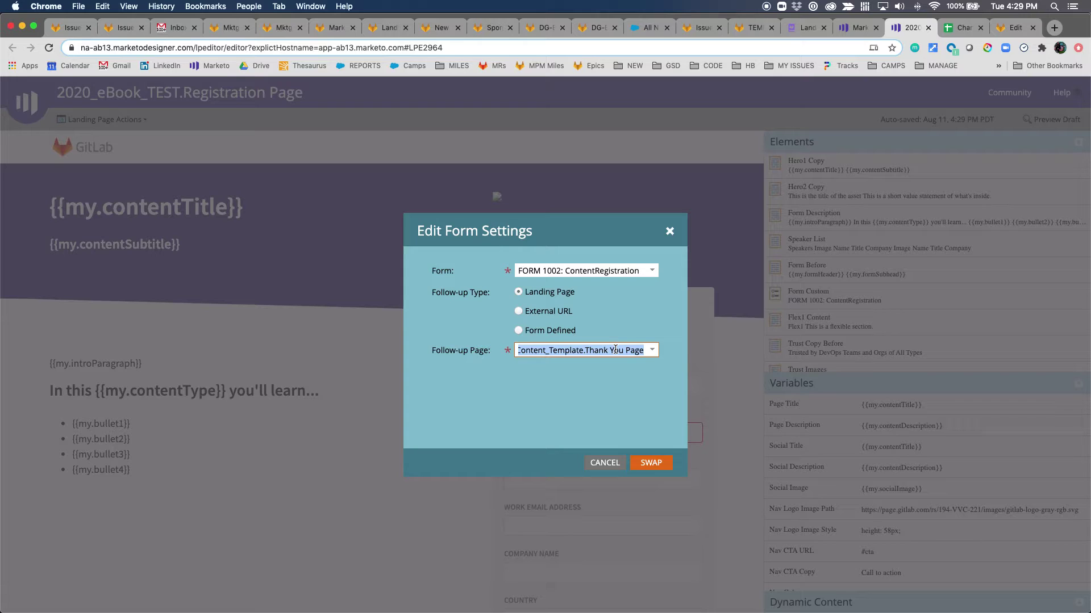
{"action": "type", "text": "2020_"}
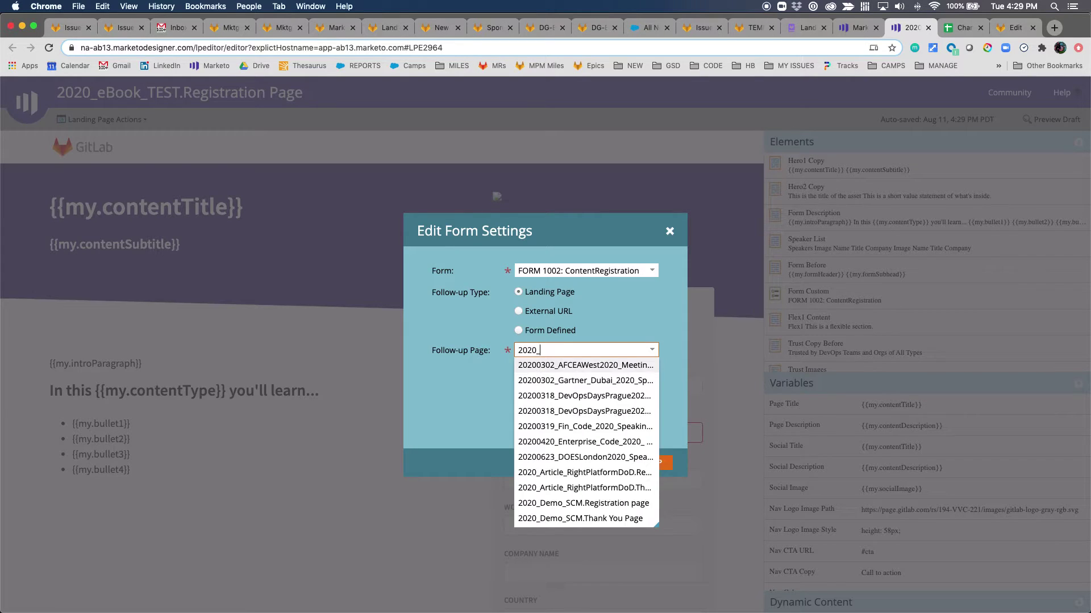
{"action": "type", "text": "ebook_te"}
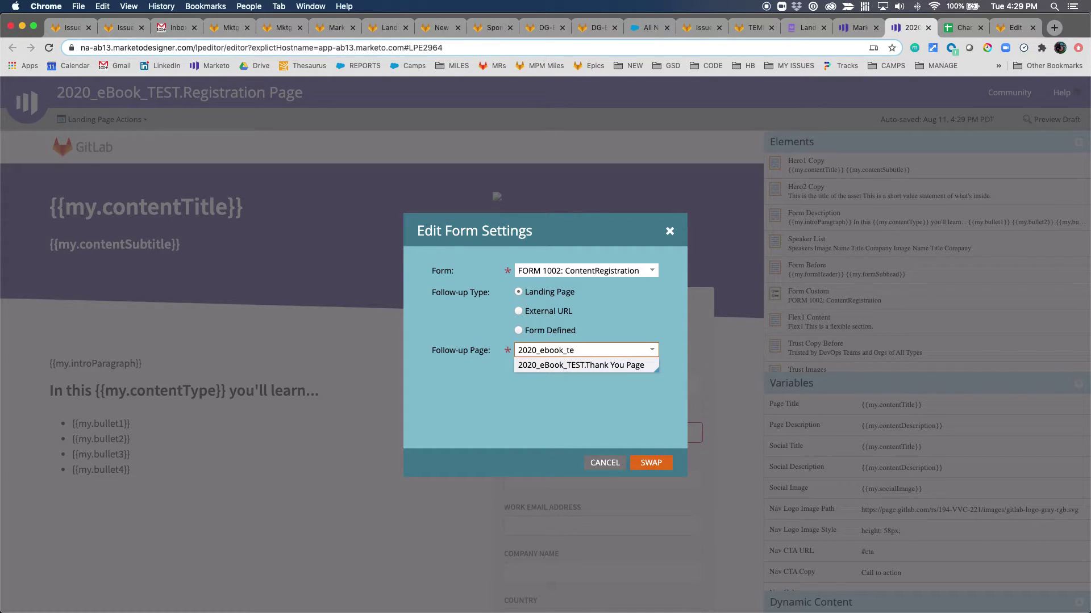
{"action": "left_click", "coordinate": [577, 365]}
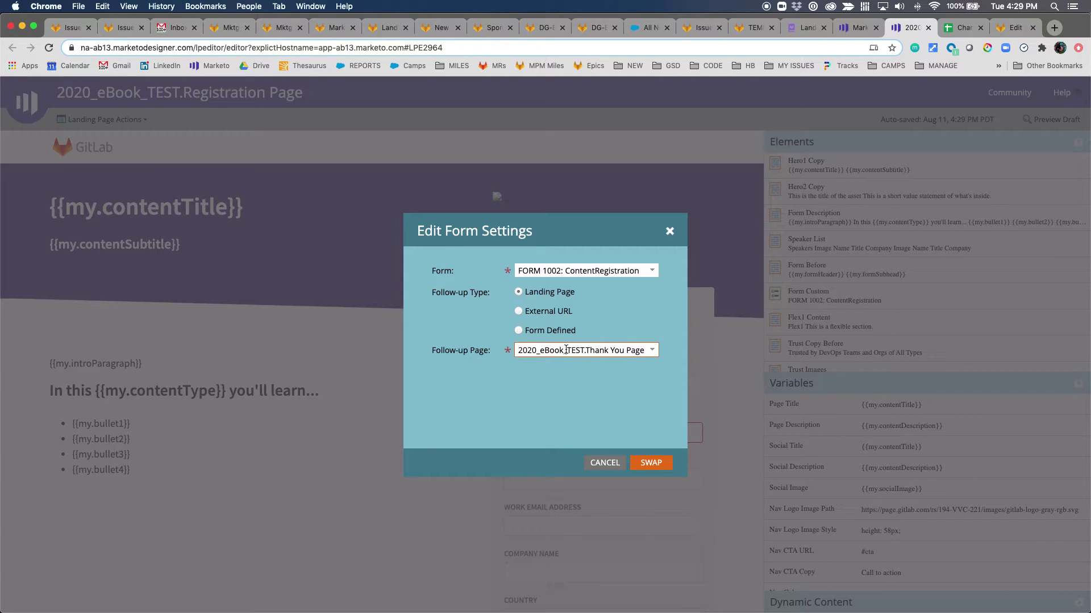
Step: Swap in the new follow-up page, then approve the Registration Page and close the editor
{"action": "left_click", "coordinate": [855, 28]}
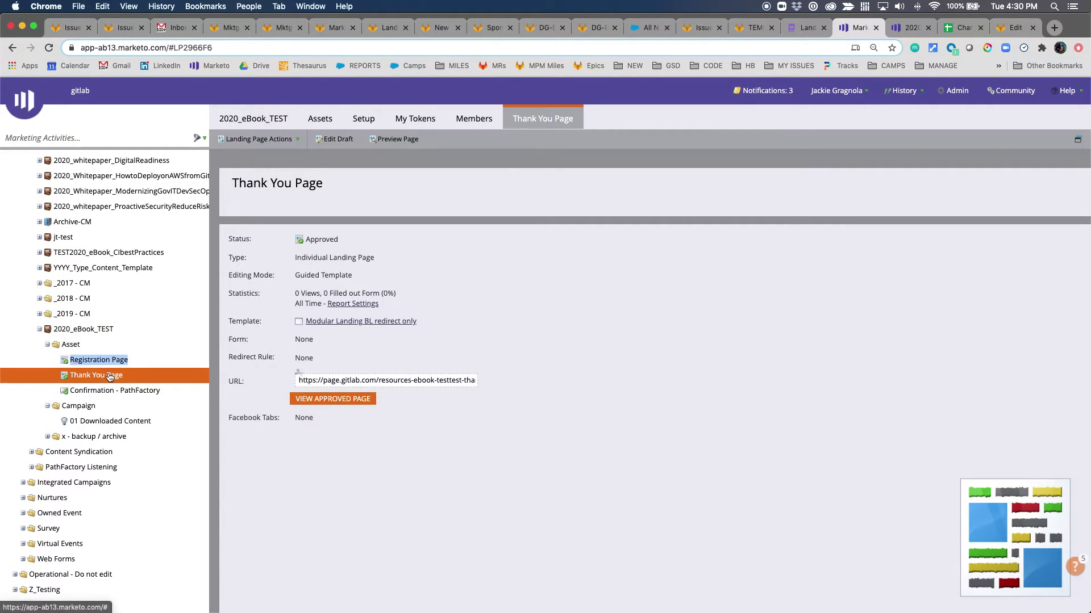
{"action": "left_click", "coordinate": [907, 32]}
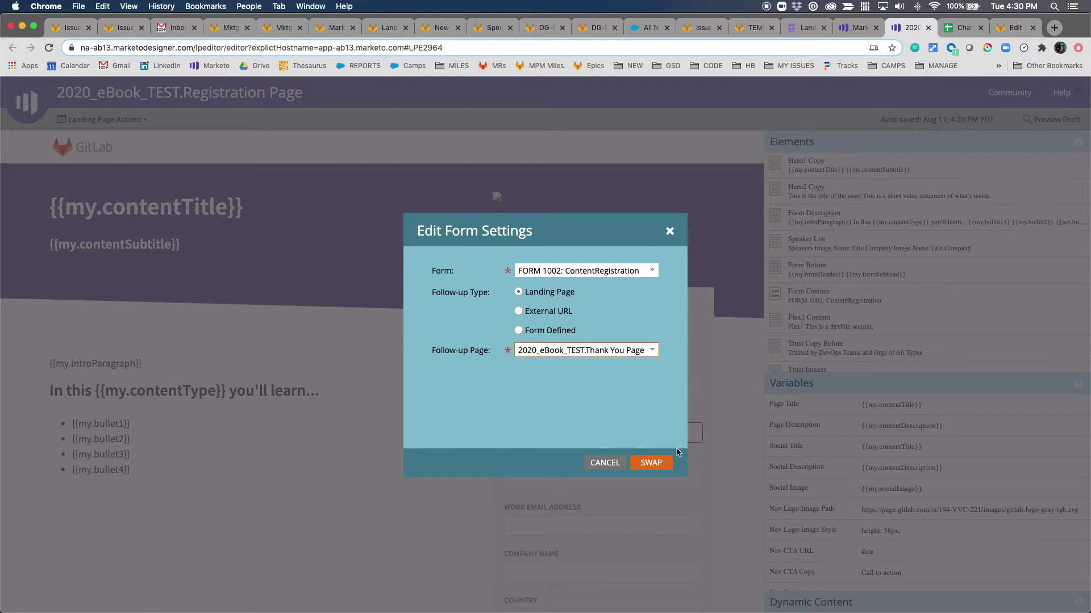
{"action": "left_click", "coordinate": [664, 462]}
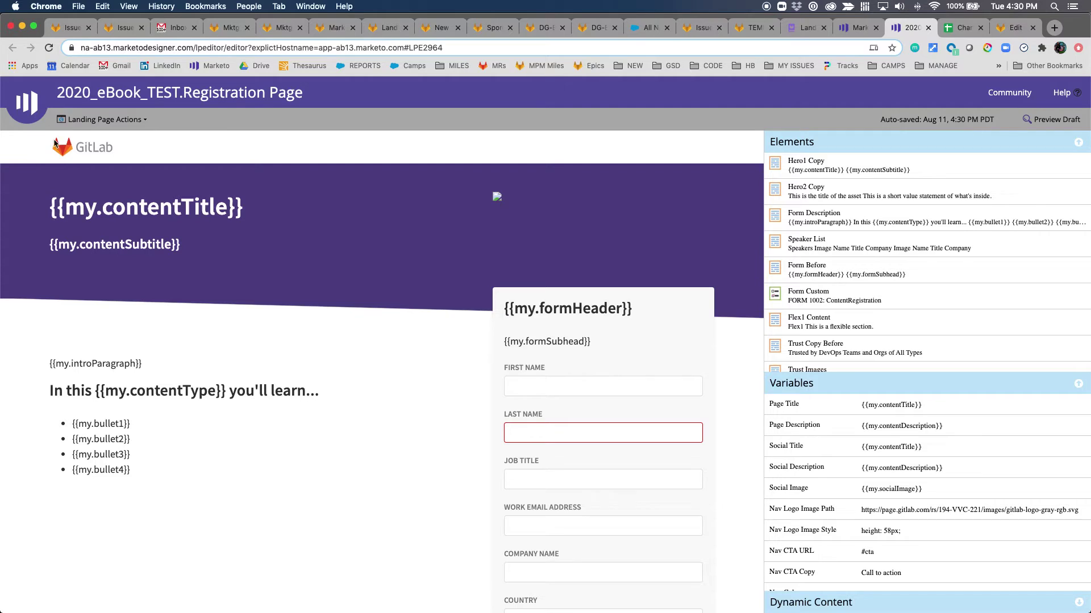
{"action": "left_click", "coordinate": [102, 119]}
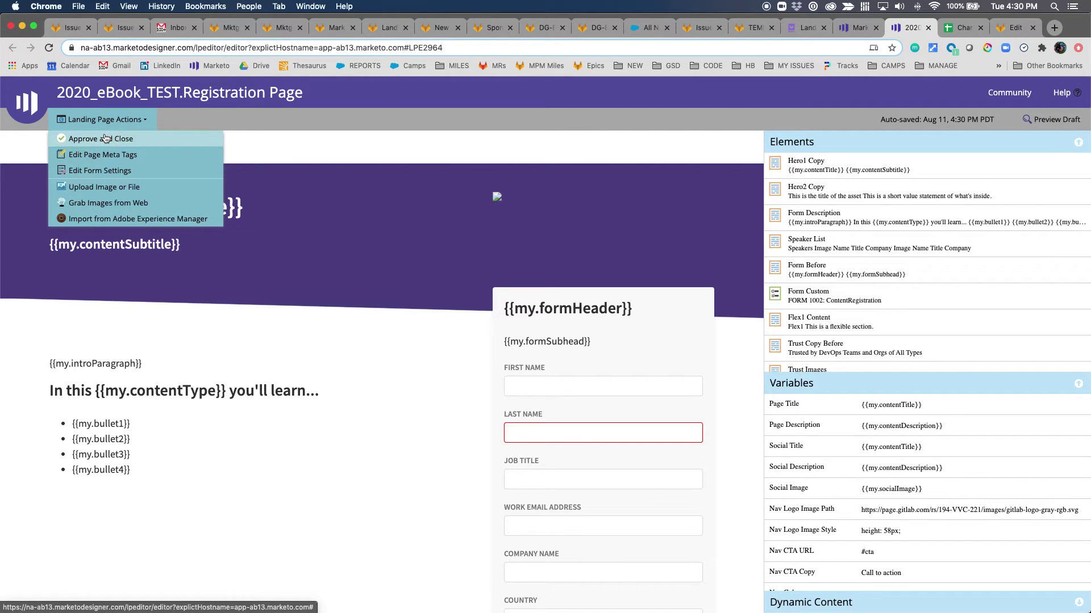
{"action": "left_click", "coordinate": [105, 139]}
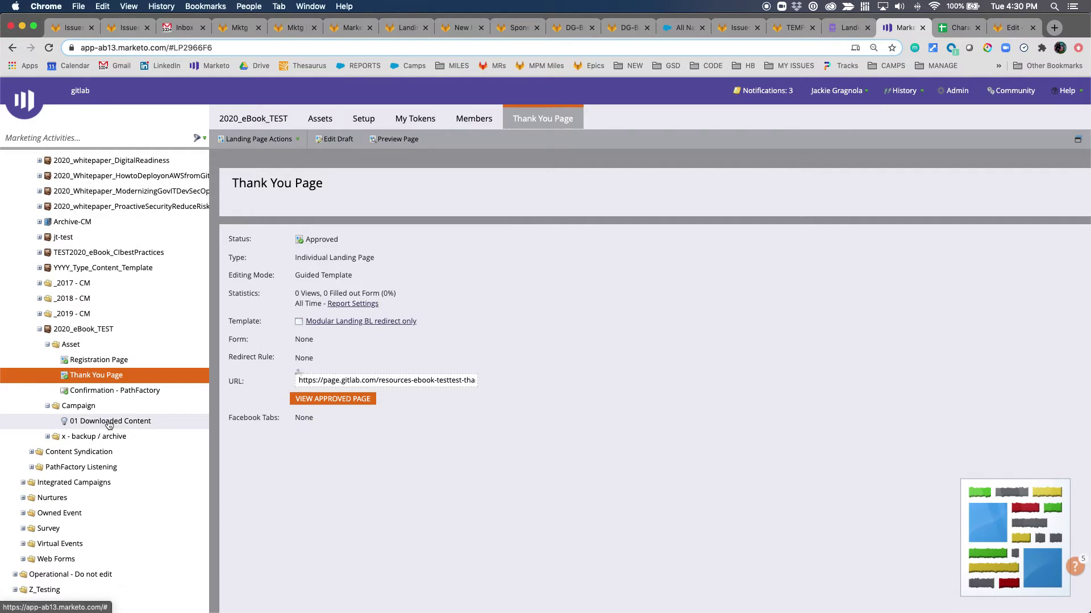
Step: Review the 01 Downloaded Content Smart List and Flow steps, then return to 2020_eBook_TEST
{"action": "left_click", "coordinate": [109, 423]}
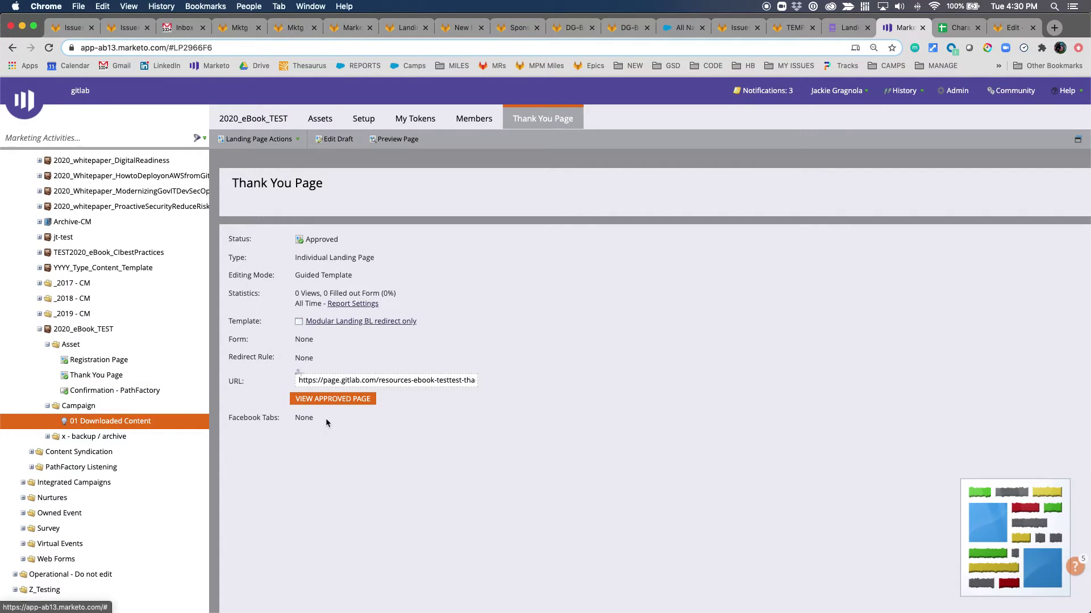
{"action": "left_click", "coordinate": [349, 117]}
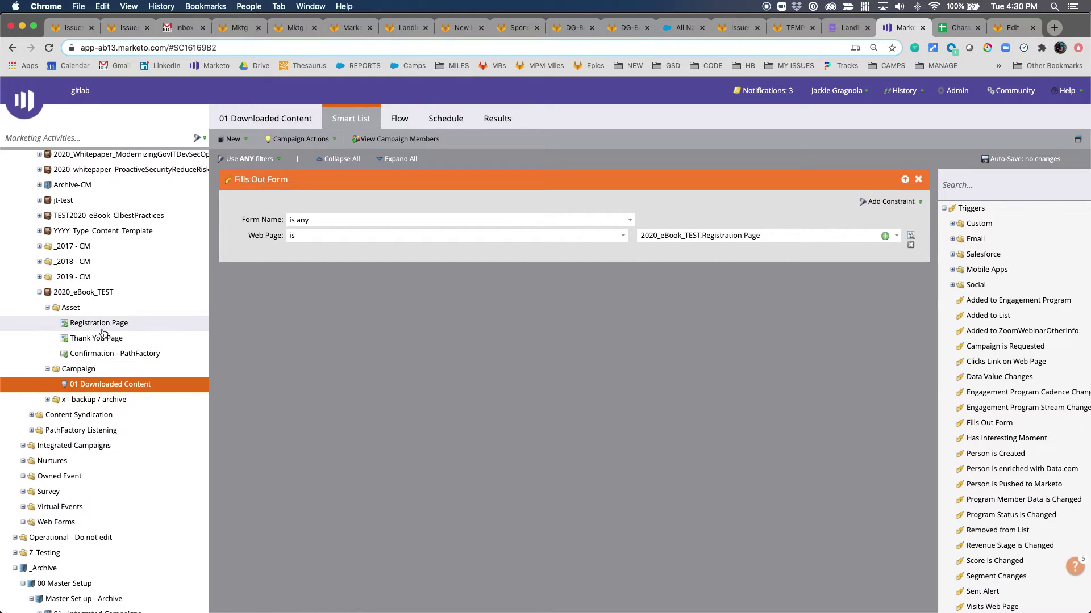
{"action": "left_click", "coordinate": [400, 124]}
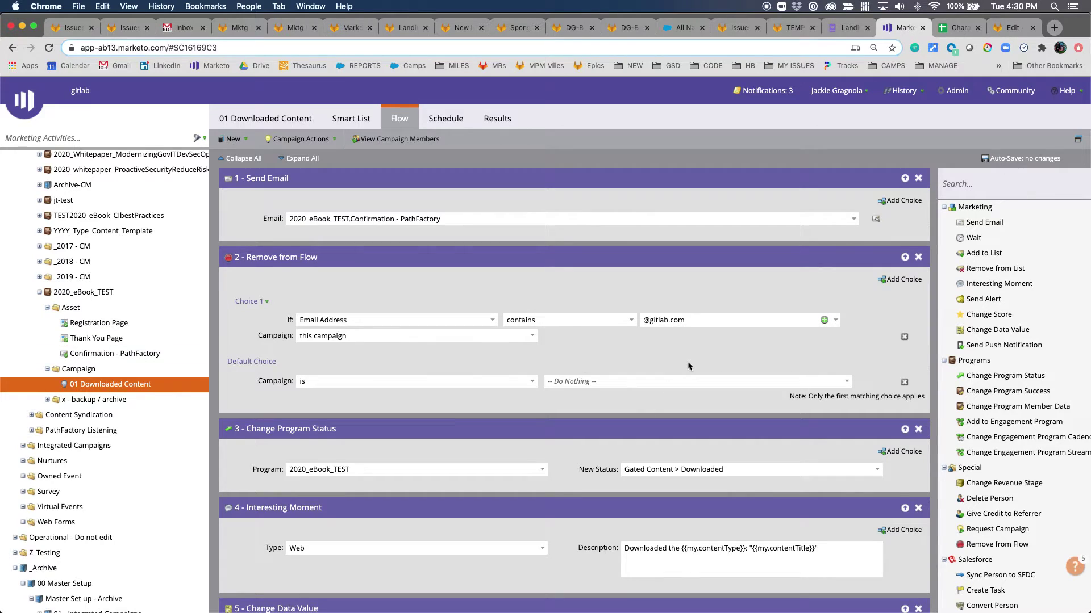
{"action": "scroll", "coordinate": [687, 362], "scroll_direction": "down", "scroll_amount": 2}
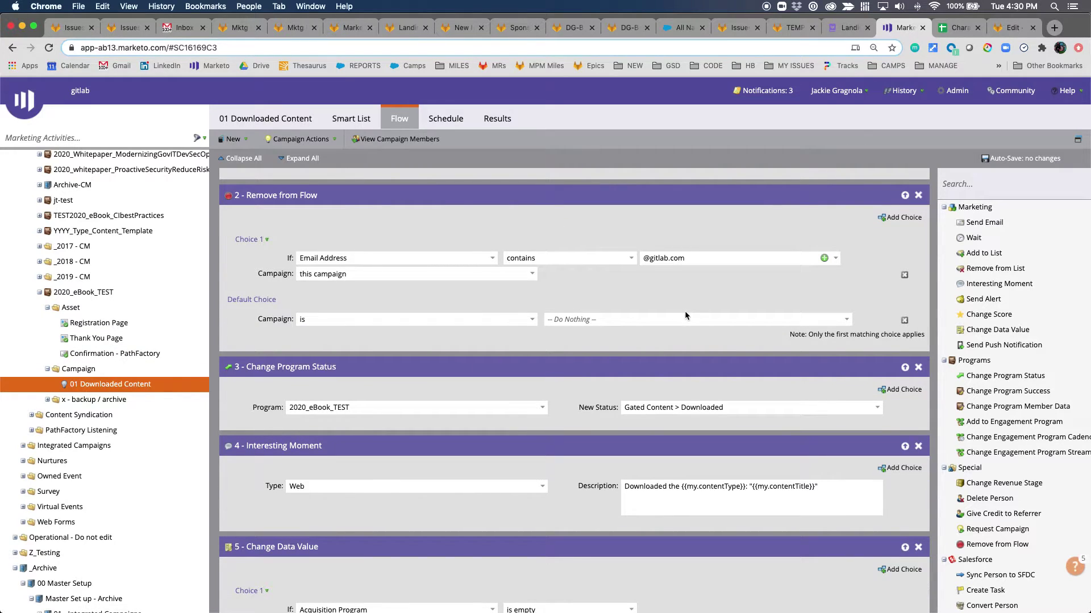
{"action": "scroll", "coordinate": [684, 311], "scroll_direction": "down", "scroll_amount": 1}
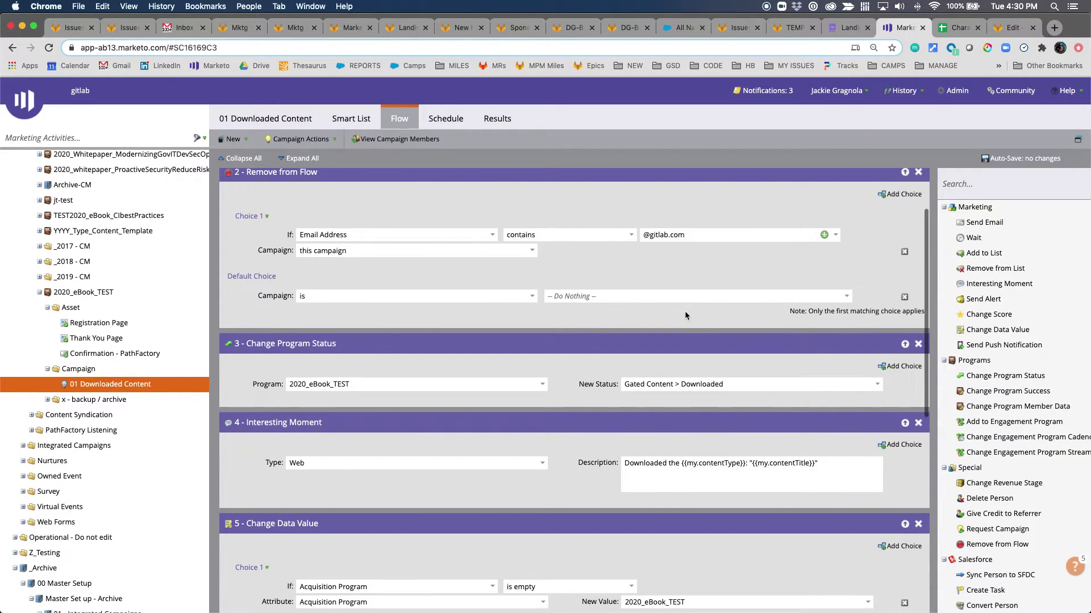
{"action": "scroll", "coordinate": [684, 311], "scroll_direction": "down", "scroll_amount": 2}
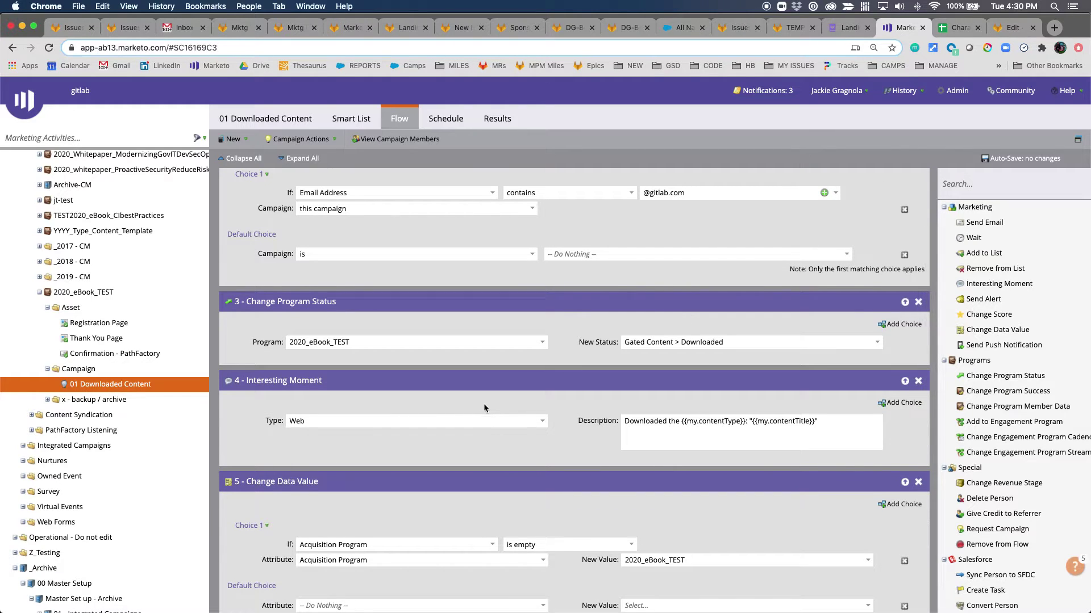
{"action": "scroll", "coordinate": [482, 403], "scroll_direction": "down", "scroll_amount": 2}
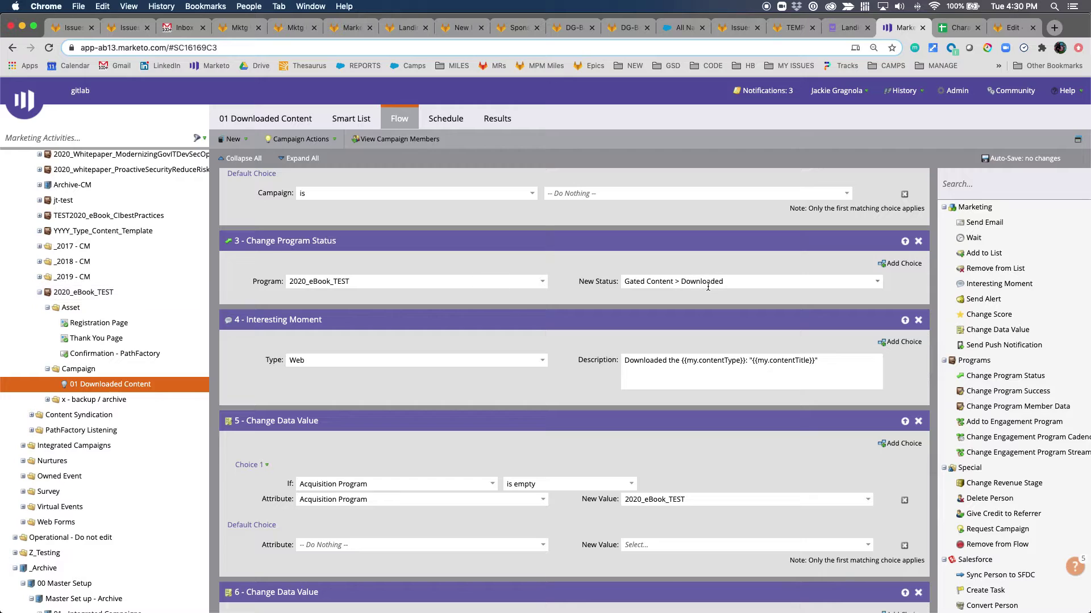
{"action": "scroll", "coordinate": [645, 383], "scroll_direction": "down", "scroll_amount": 2}
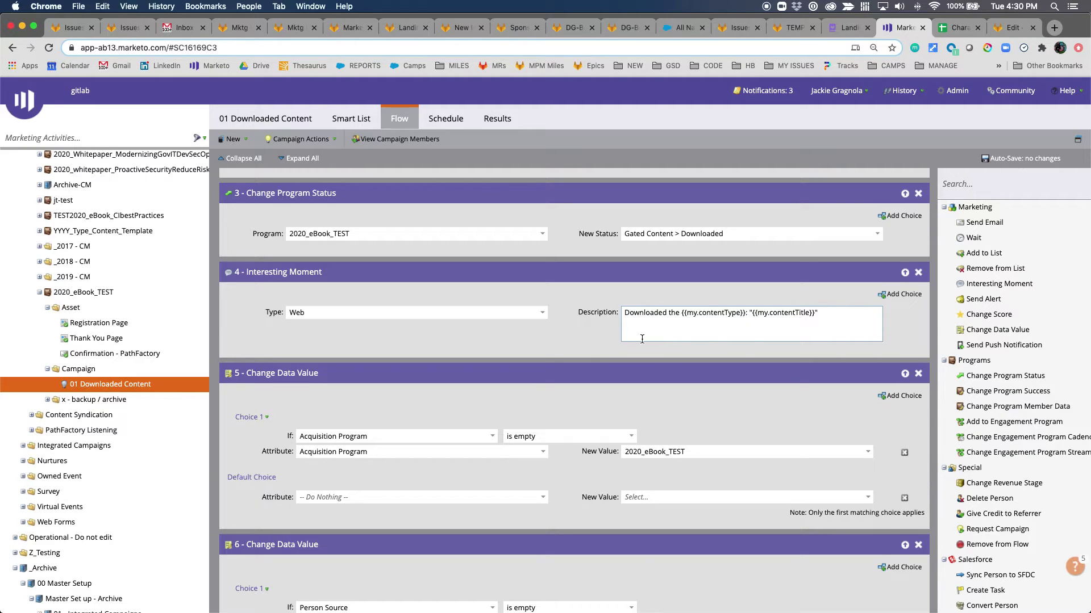
{"action": "scroll", "coordinate": [488, 414], "scroll_direction": "down", "scroll_amount": 3}
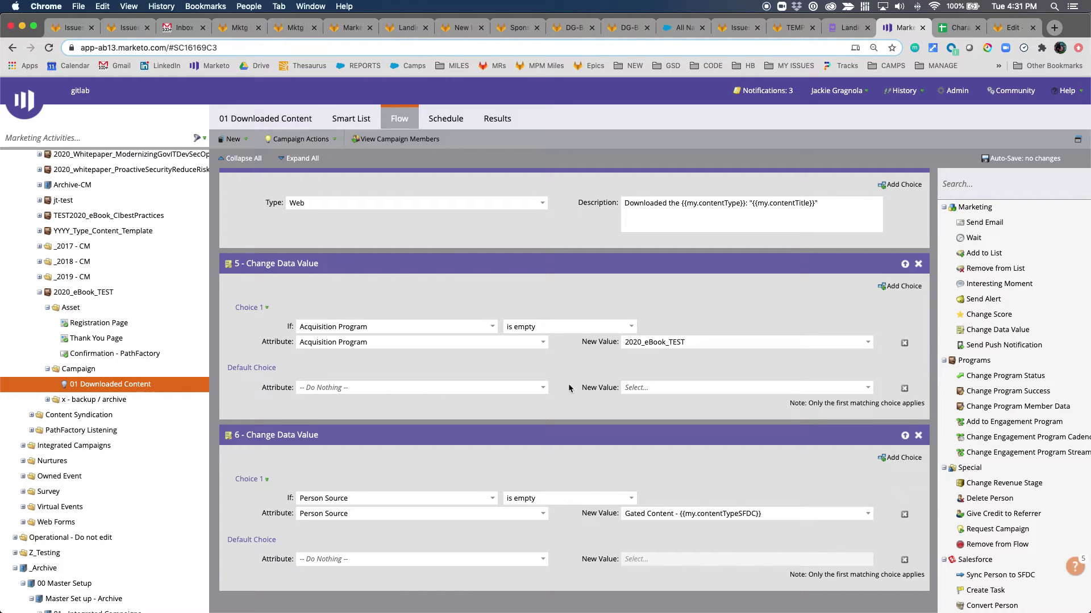
{"action": "scroll", "coordinate": [568, 383], "scroll_direction": "down", "scroll_amount": 2}
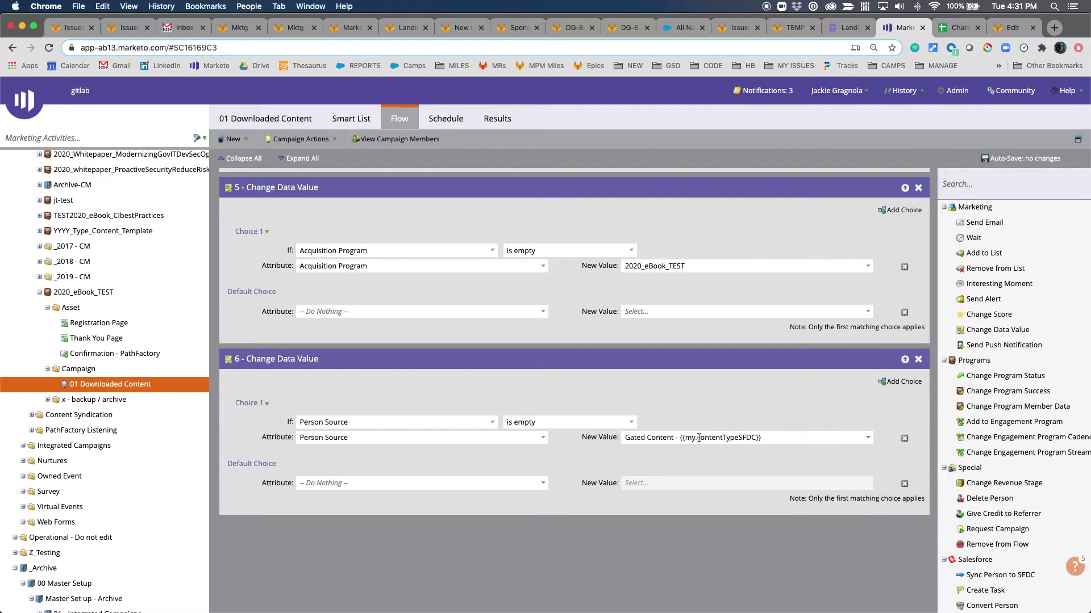
{"action": "left_click", "coordinate": [131, 292]}
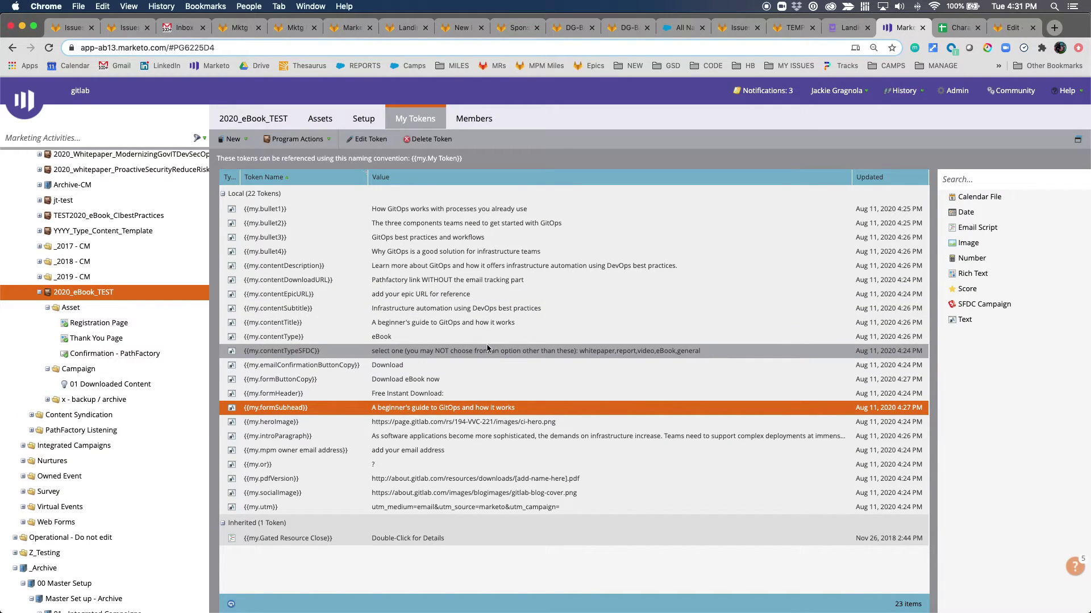
Step: Trim the contentTypeSFDC token value down to just 'eBook' and save it
{"action": "double_click", "coordinate": [493, 352]}
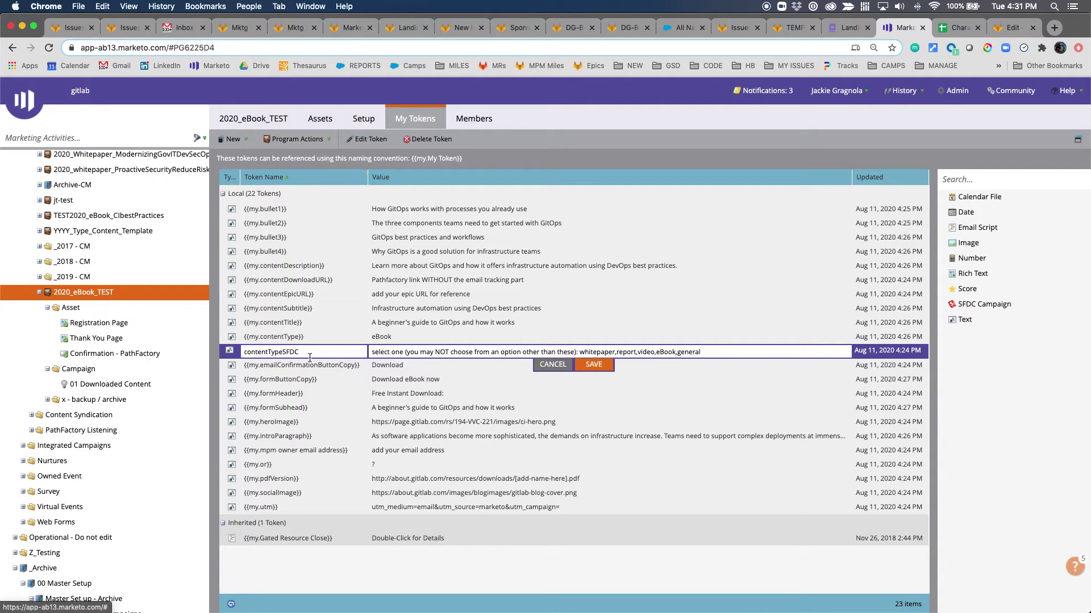
{"action": "left_click_drag", "start_coordinate": [372, 354], "coordinate": [579, 353]}
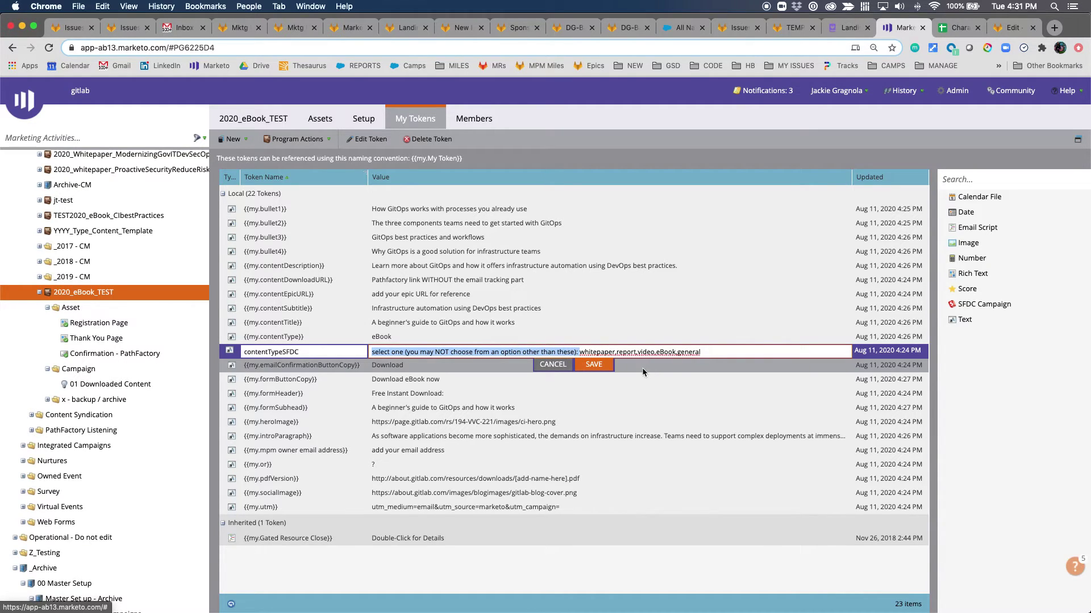
{"action": "key", "text": "BackSpace"}
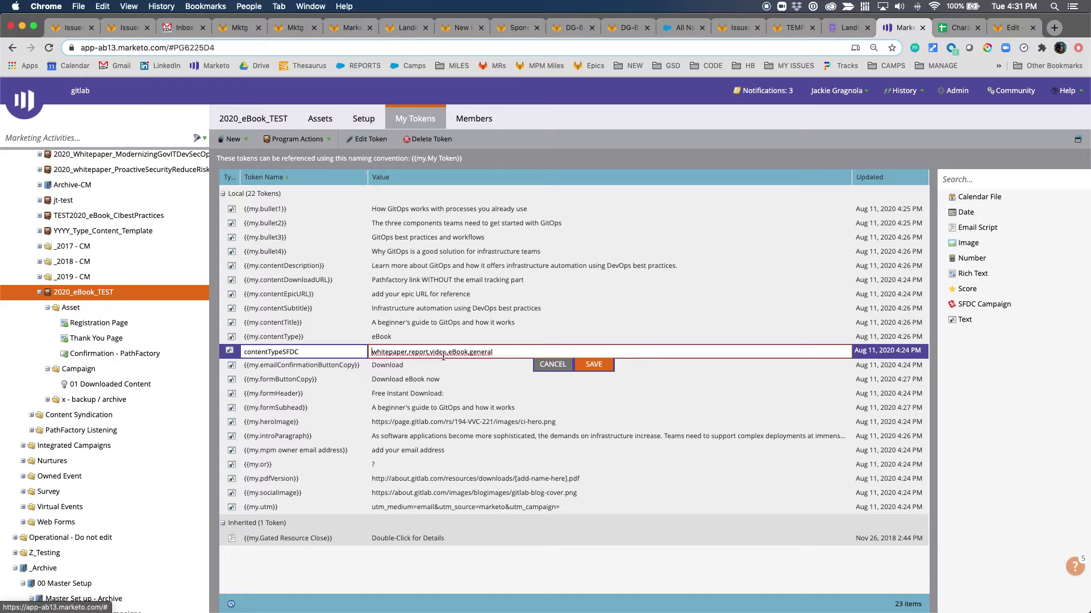
{"action": "mouse_move", "coordinate": [448, 353]}
{"action": "left_mouse_down"}
{"action": "mouse_move", "coordinate": [372, 353]}
{"action": "mouse_move", "coordinate": [427, 352]}
{"action": "left_mouse_up"}
{"action": "key", "text": "BackSpace"}
{"action": "key", "text": "BackSpace"}
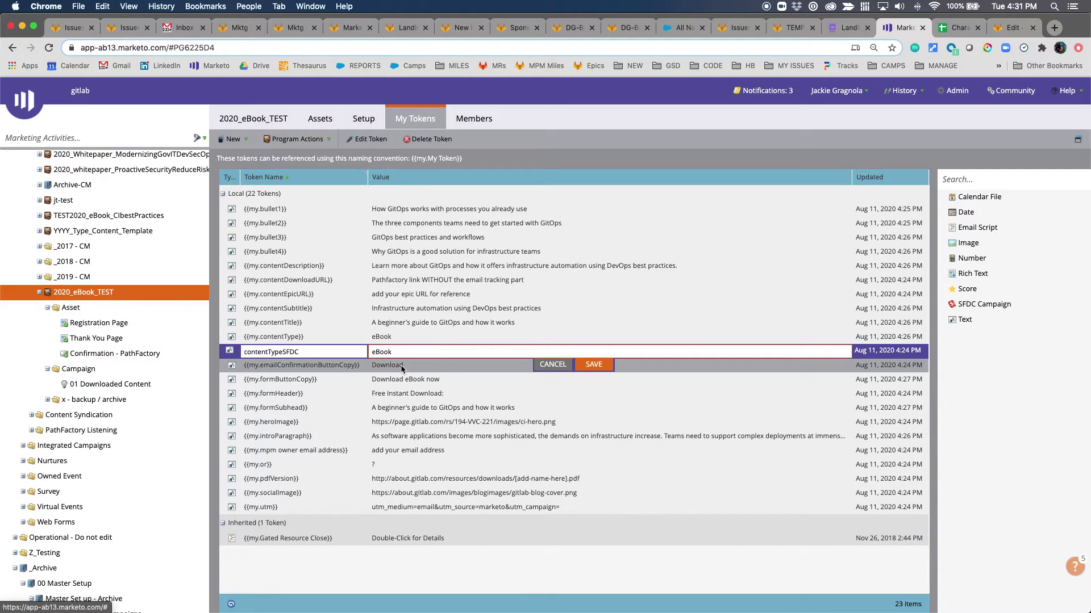
{"action": "left_click", "coordinate": [605, 365]}
{"action": "left_click", "coordinate": [107, 386]}
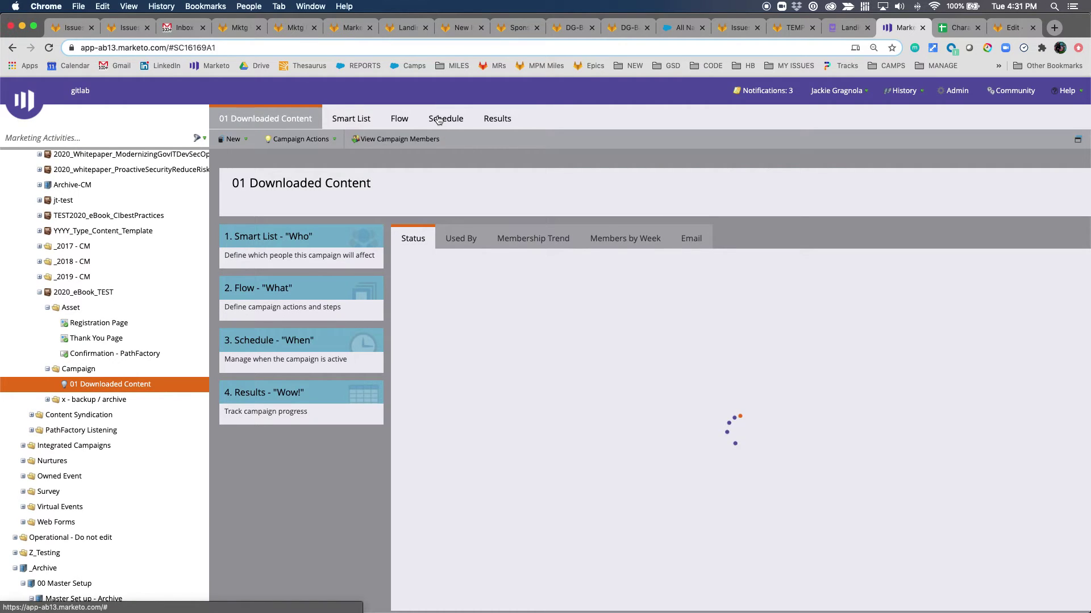
Step: Activate the 01 Downloaded Content campaign from its Schedule tab and view the Registration Page live
{"action": "left_click", "coordinate": [439, 119]}
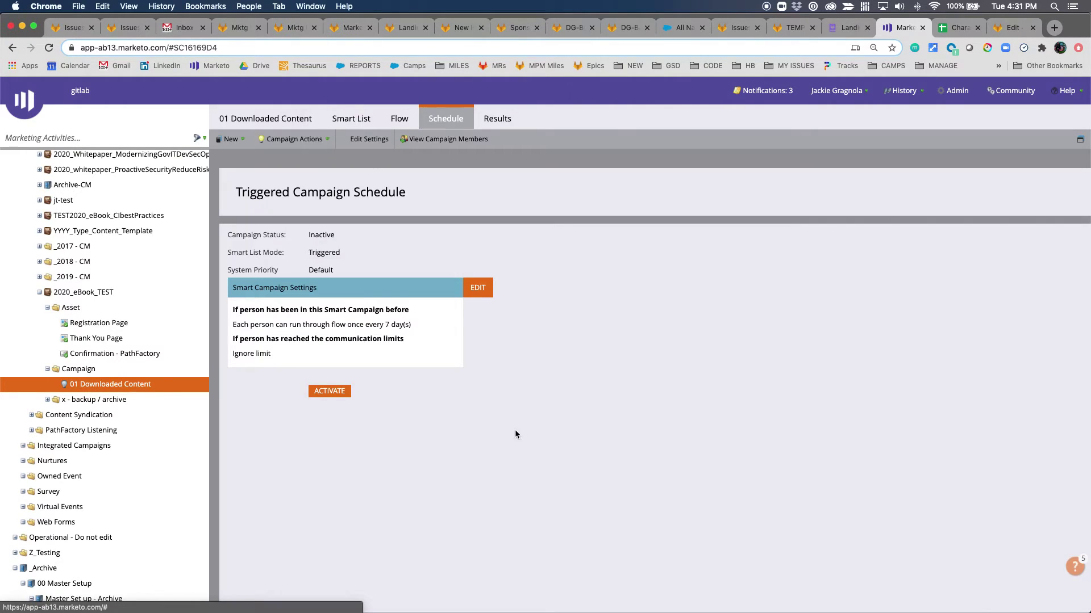
{"action": "left_click", "coordinate": [331, 392]}
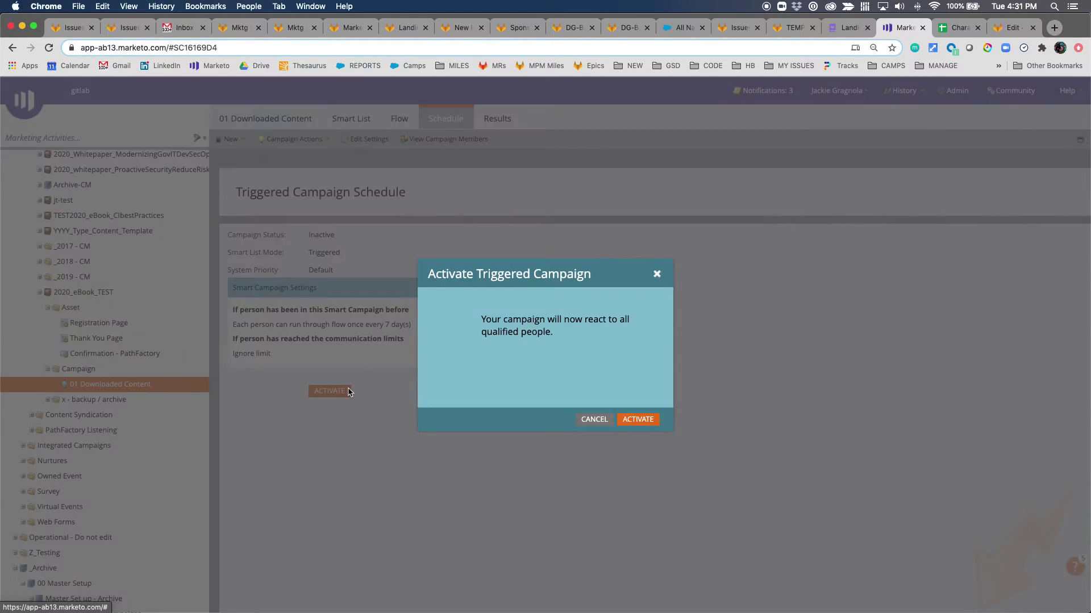
{"action": "left_click", "coordinate": [637, 418]}
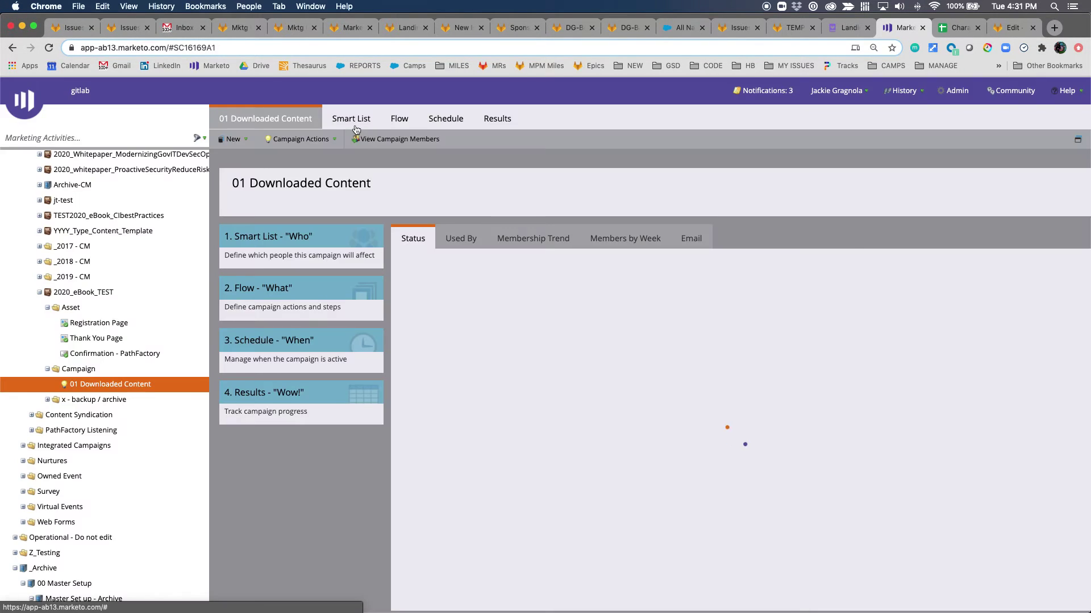
{"action": "left_click", "coordinate": [352, 121]}
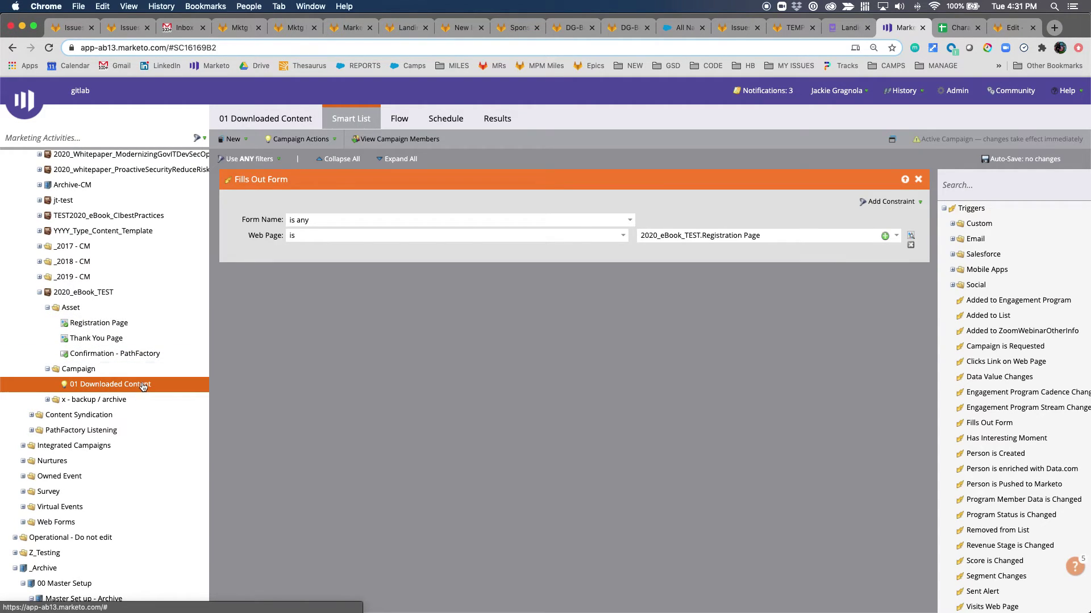
{"action": "right_click", "coordinate": [115, 324]}
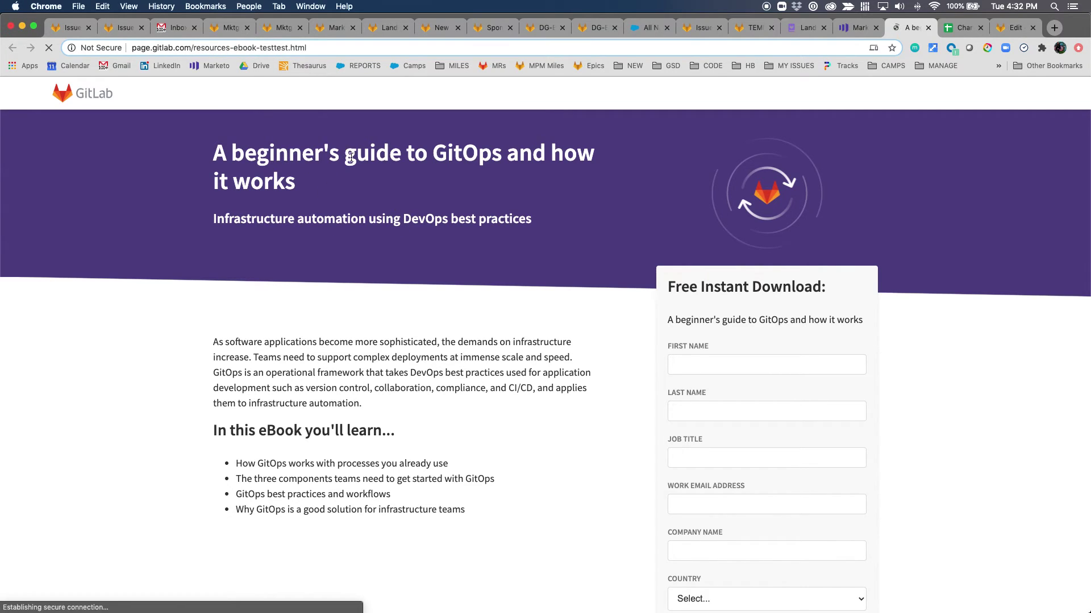
Step: Fill the eBook registration form's contact fields with a saved autofill test contact
{"action": "left_click", "coordinate": [963, 28]}
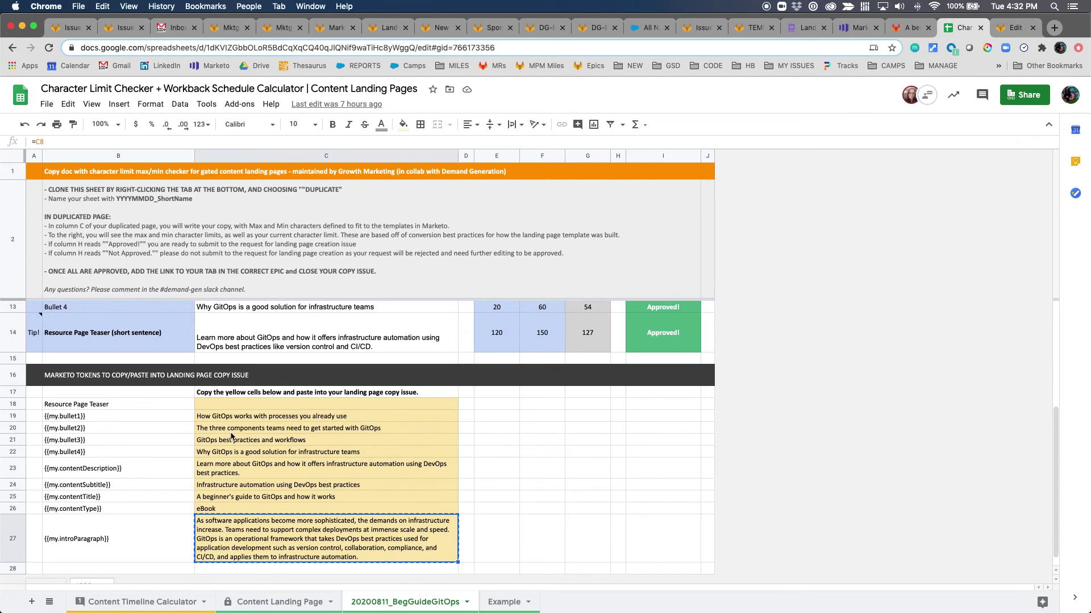
{"action": "left_click", "coordinate": [910, 27]}
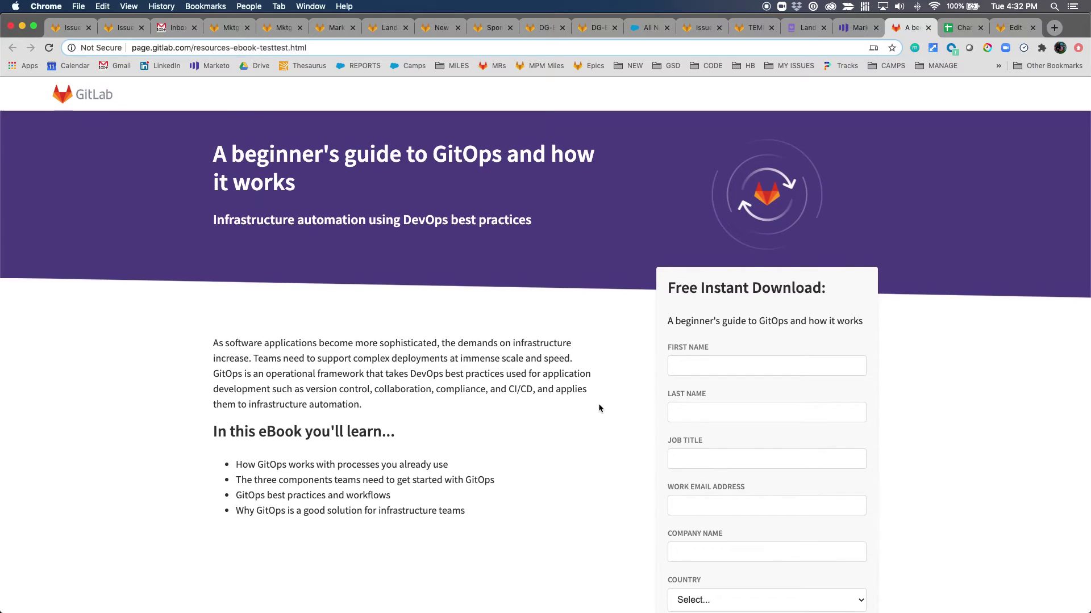
{"action": "left_click", "coordinate": [779, 364]}
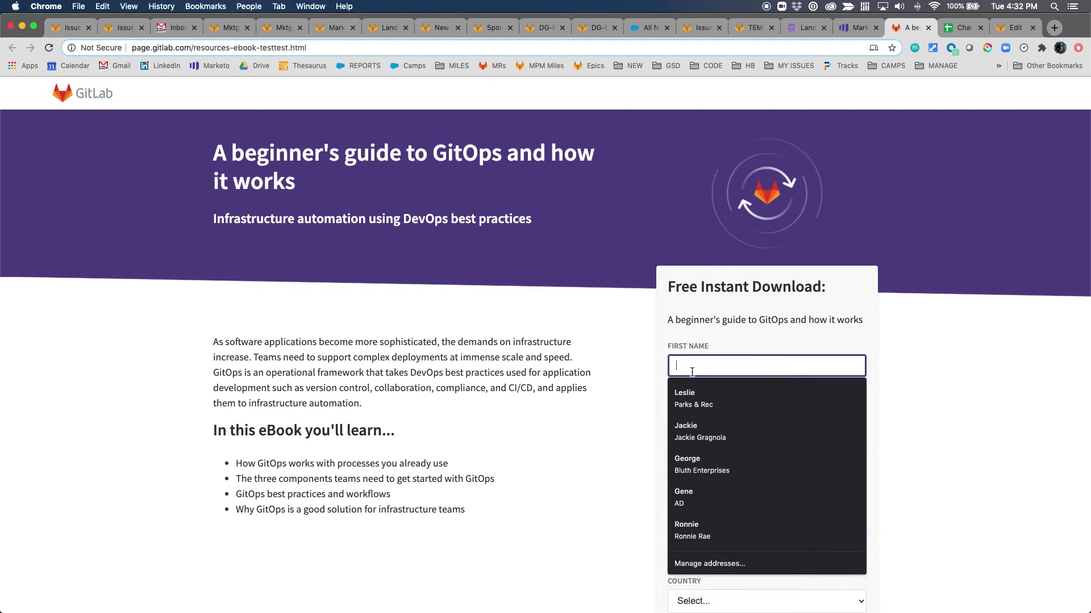
{"action": "left_click", "coordinate": [717, 464]}
{"action": "scroll", "coordinate": [731, 422], "scroll_direction": "down", "scroll_amount": 3}
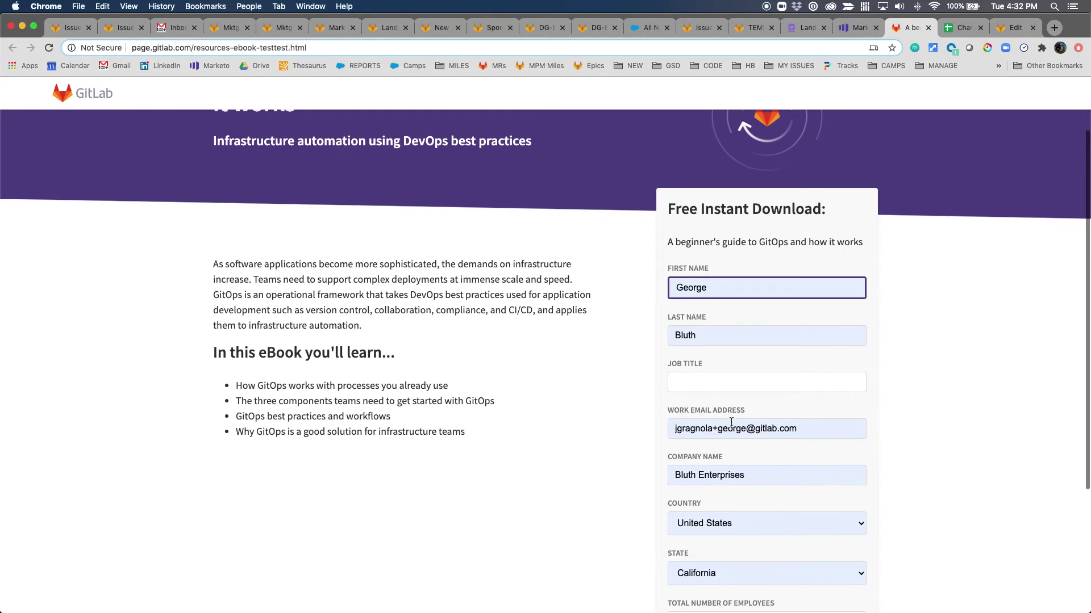
Step: Set Job Title to Director and employees to 1-99, accept the privacy policy, and submit
{"action": "left_click", "coordinate": [735, 383]}
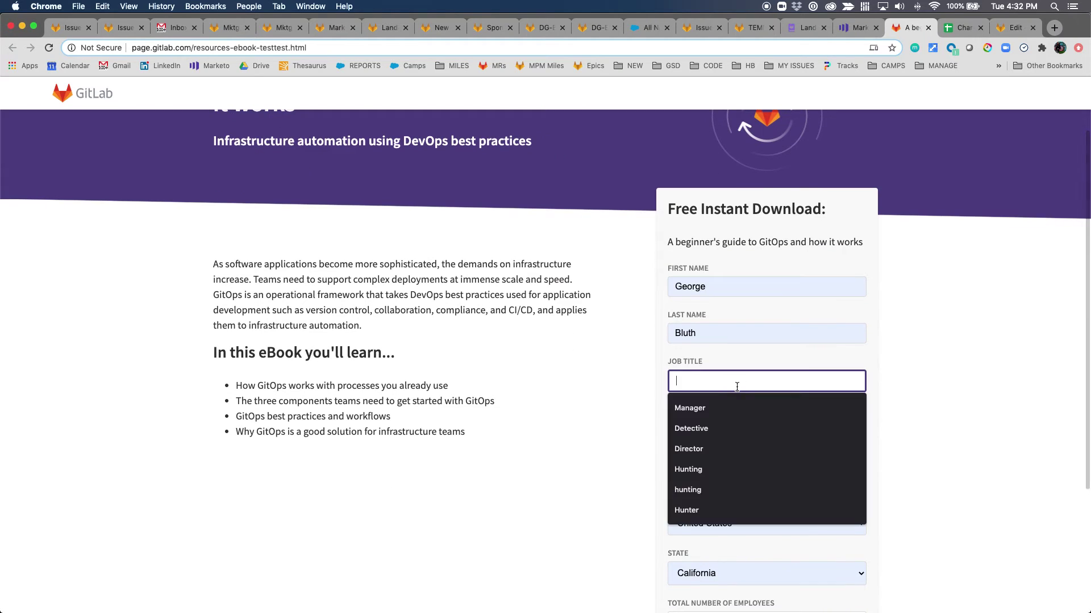
{"action": "left_click", "coordinate": [733, 451]}
{"action": "scroll", "coordinate": [727, 434], "scroll_direction": "down", "scroll_amount": 3}
{"action": "left_click", "coordinate": [713, 438]}
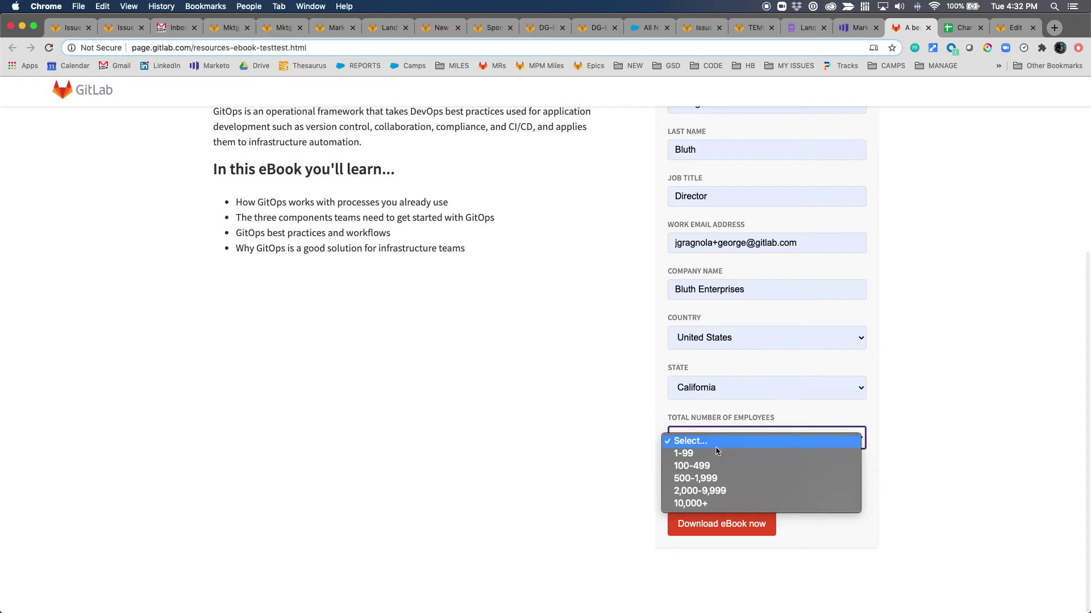
{"action": "left_click", "coordinate": [717, 452]}
{"action": "left_click", "coordinate": [673, 490]}
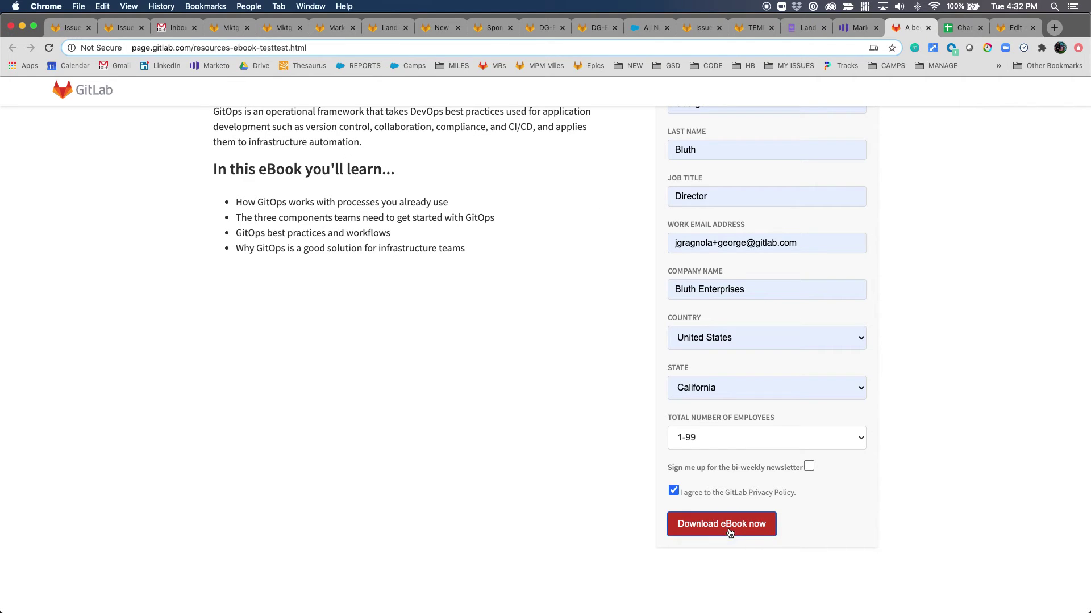
{"action": "left_click", "coordinate": [725, 527]}
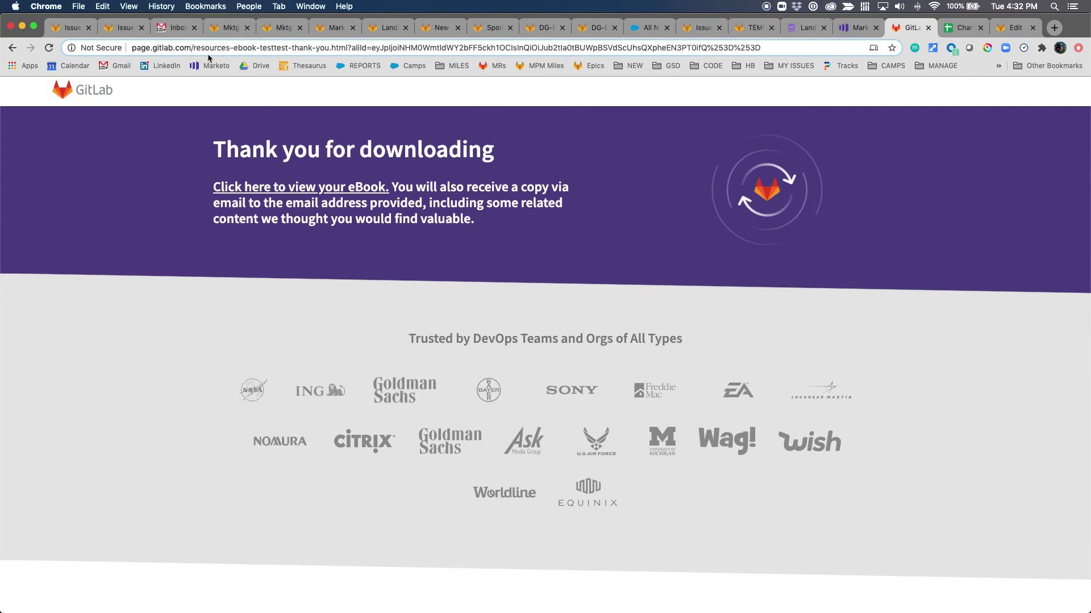
Step: Inspect the resources-ebook-testtest-thank-you page URL in the address bar
{"action": "left_click", "coordinate": [259, 50]}
{"action": "left_click", "coordinate": [299, 49]}
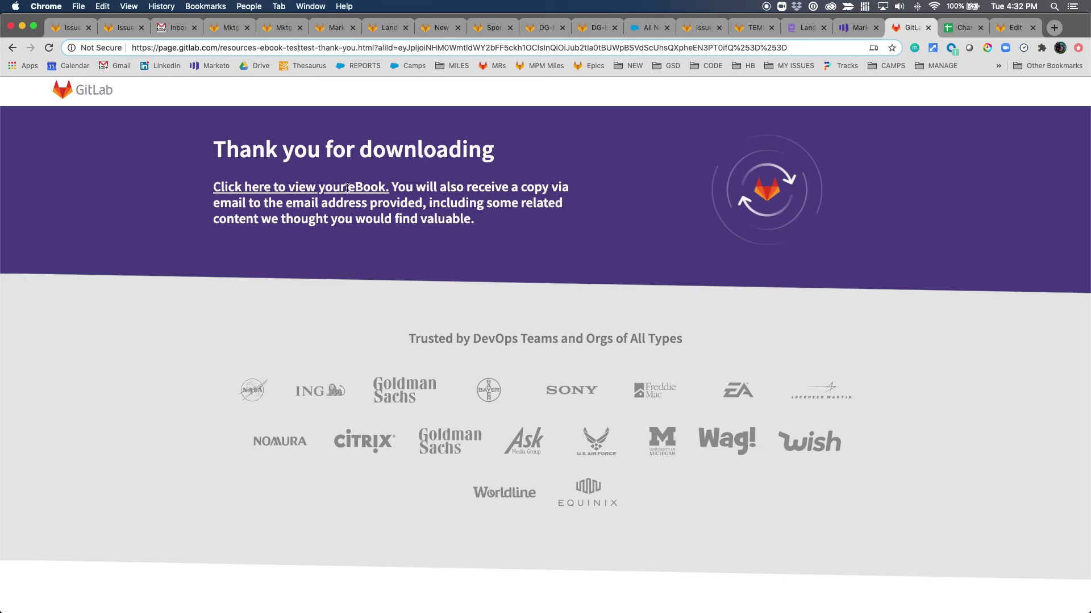
{"action": "scroll", "coordinate": [305, 94], "scroll_direction": "up", "scroll_amount": 1}
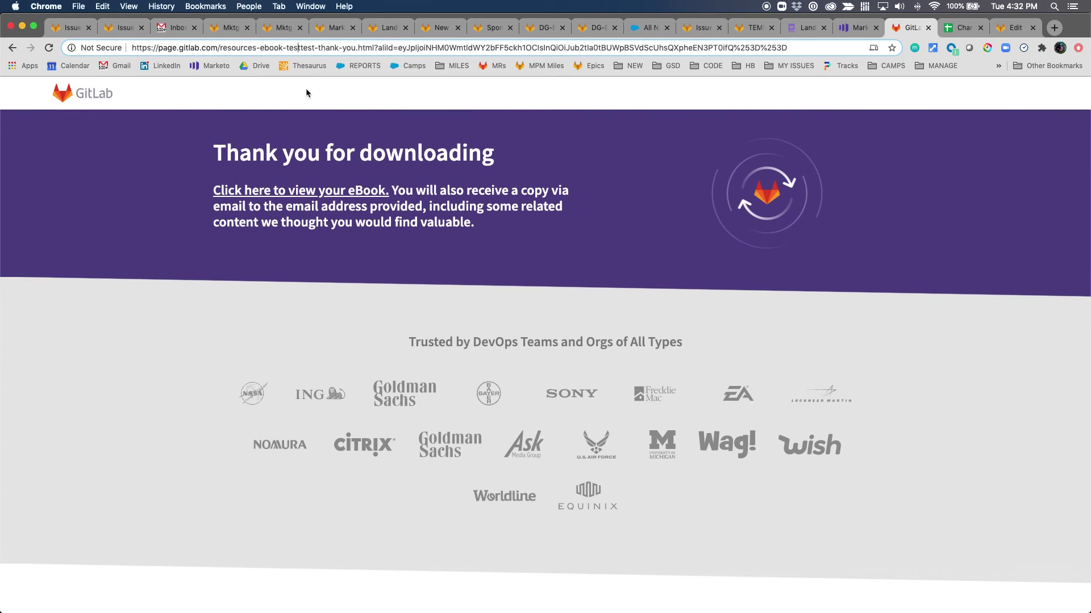